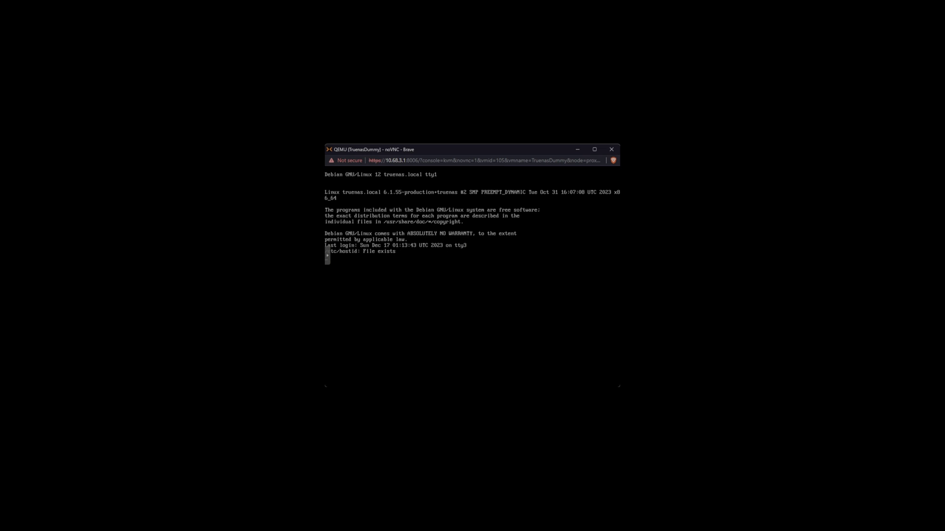
- Launch the TrueNAS installer menu in the virtual machine's noVNC console
{"action": "key", "text": "Return"}
{"action": "key", "text": "Return"}
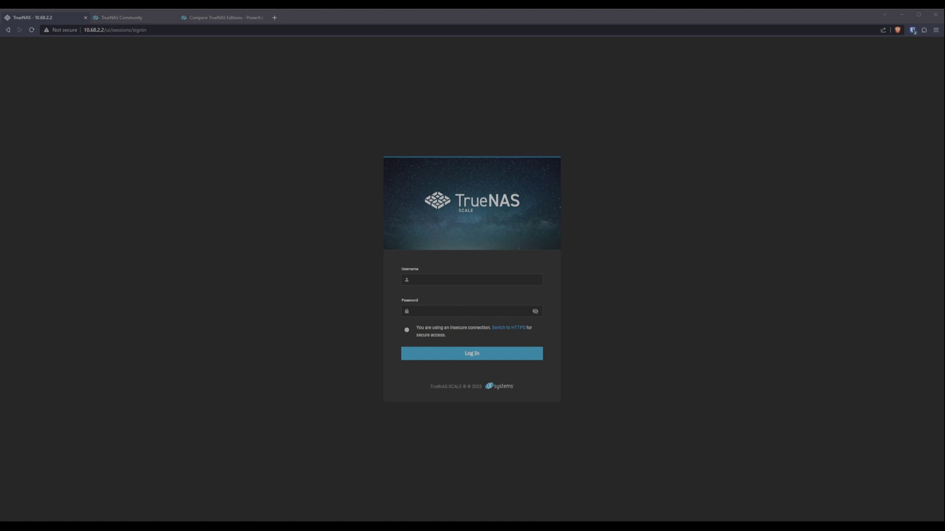
- Sign in to the 10.68.2.2 TrueNAS web interface with the saved admin credentials
{"action": "left_click", "coordinate": [903, 39]}
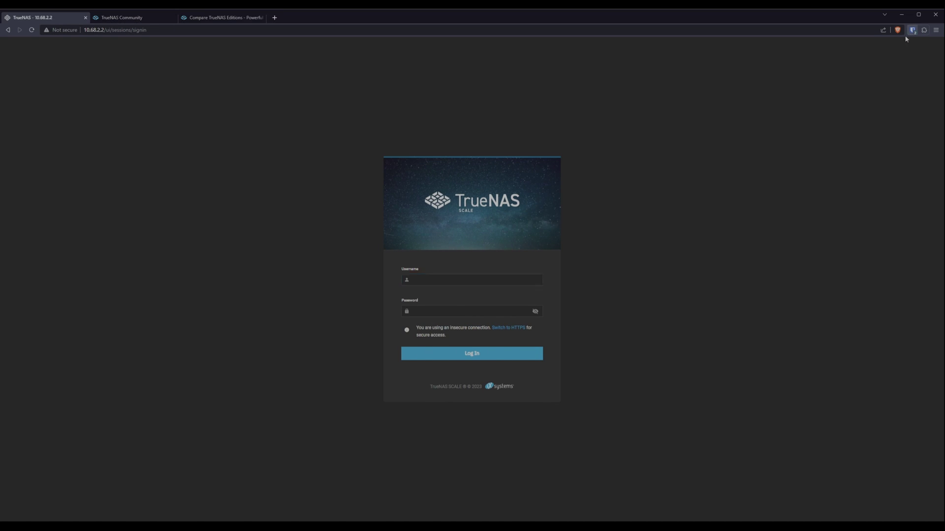
{"action": "key", "text": "ctrl+shift+l"}
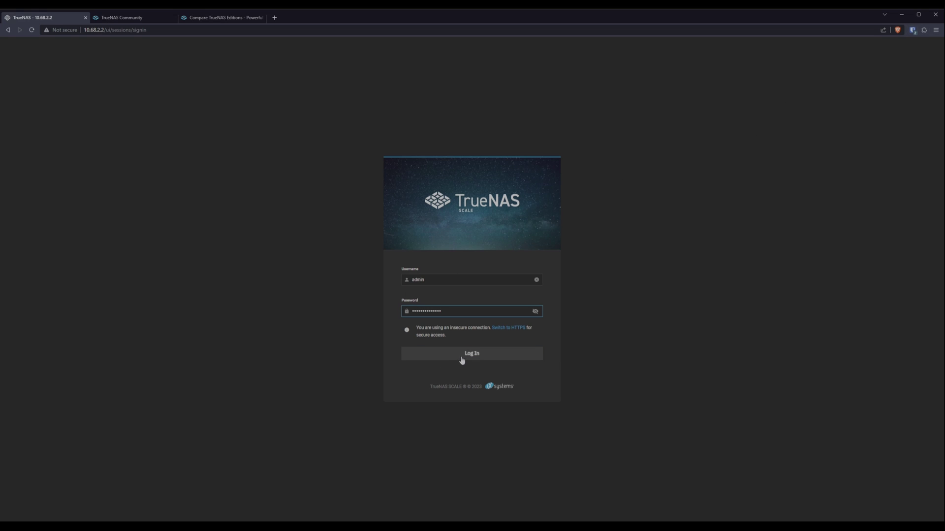
{"action": "left_click", "coordinate": [462, 356]}
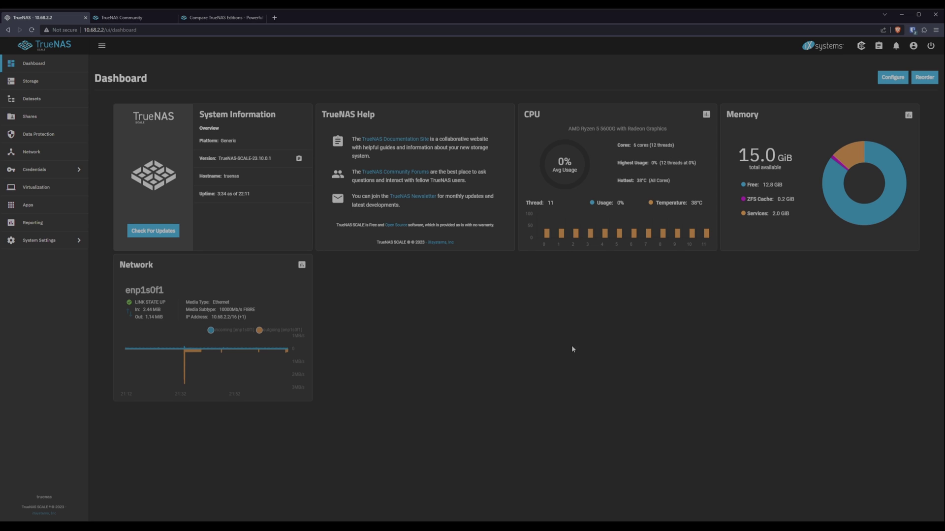
- From Storage, start a new pool named Expanse that includes the old Expanse pool's exported disks
{"action": "left_click", "coordinate": [35, 81]}
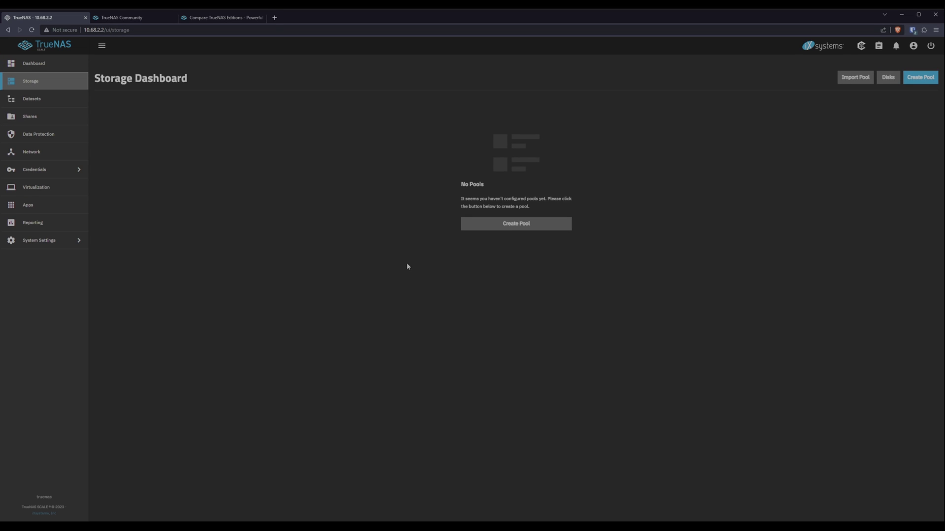
{"action": "left_click", "coordinate": [509, 226]}
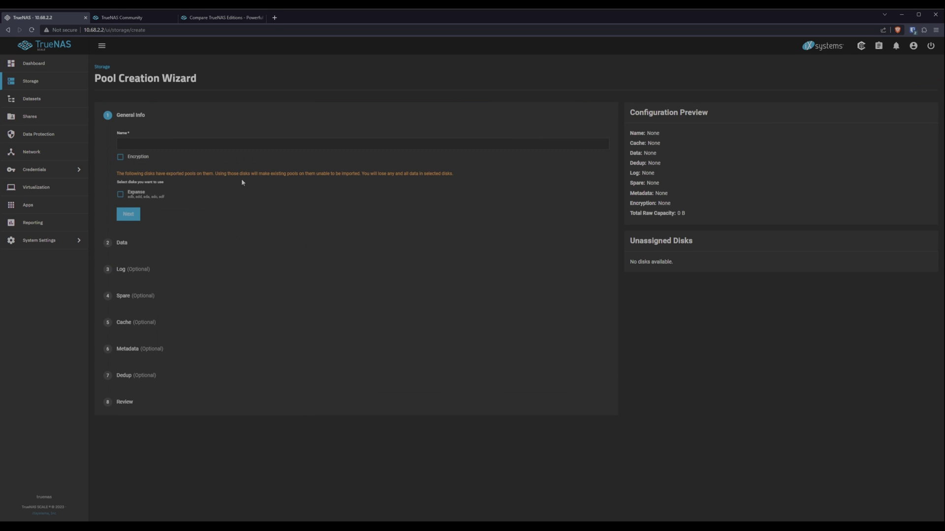
{"action": "left_click", "coordinate": [225, 143]}
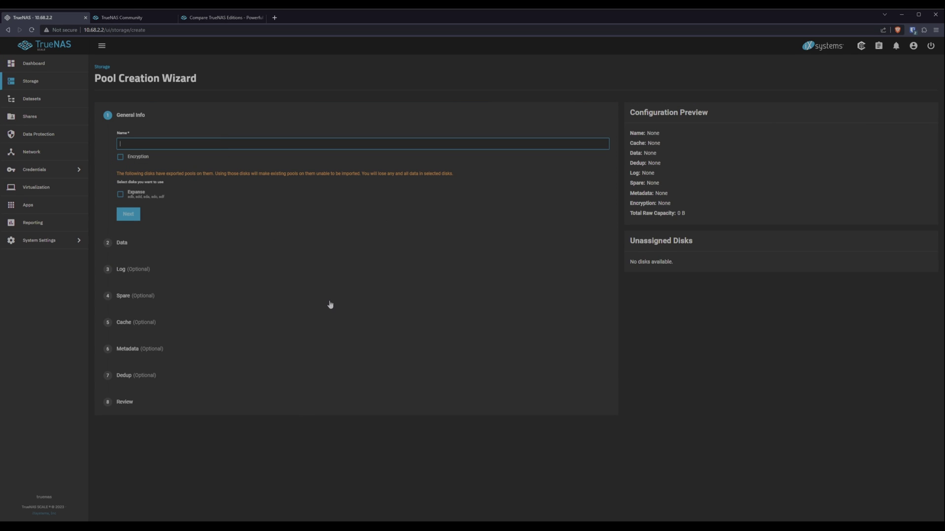
{"action": "type", "text": "Expanse"}
{"action": "left_click", "coordinate": [120, 194]}
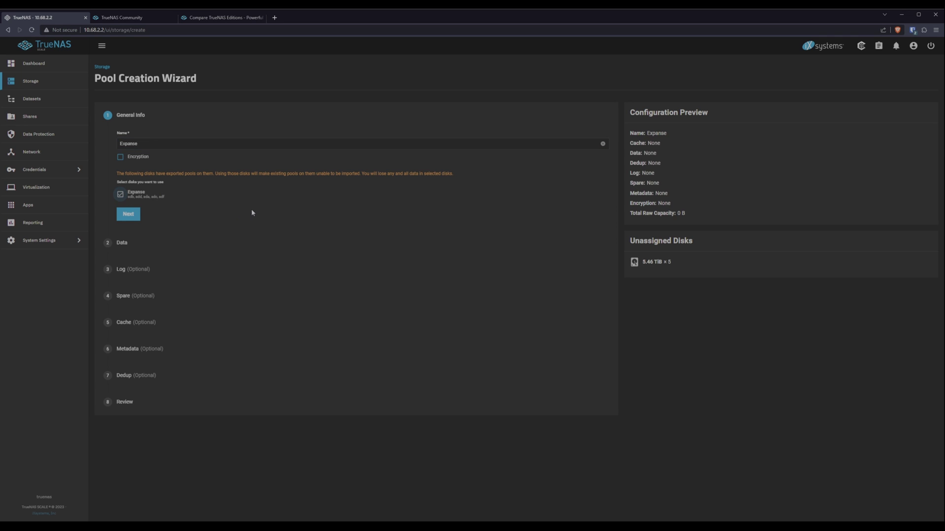
- Set the data layout to RAIDZ1 with 5.46 TiB HDDs, width 5 and 1 vdev
{"action": "left_click", "coordinate": [128, 215]}
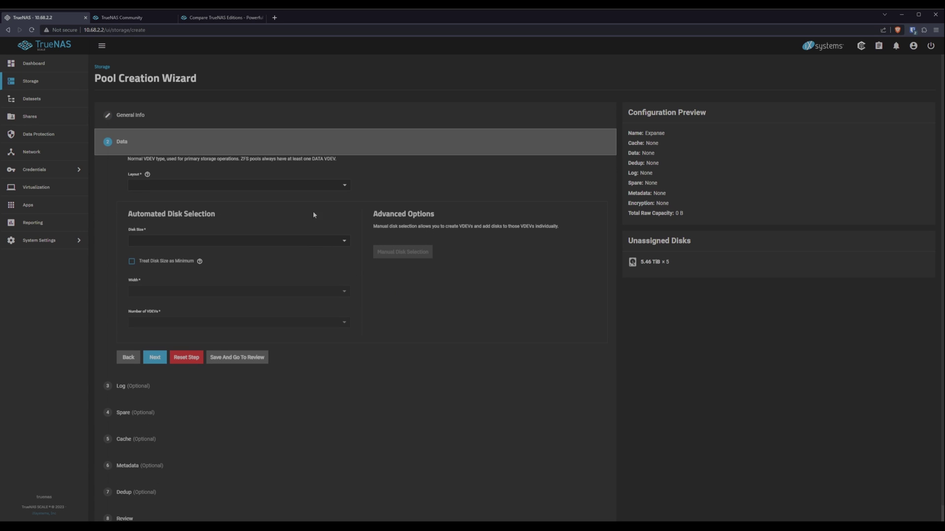
{"action": "left_click", "coordinate": [283, 187]}
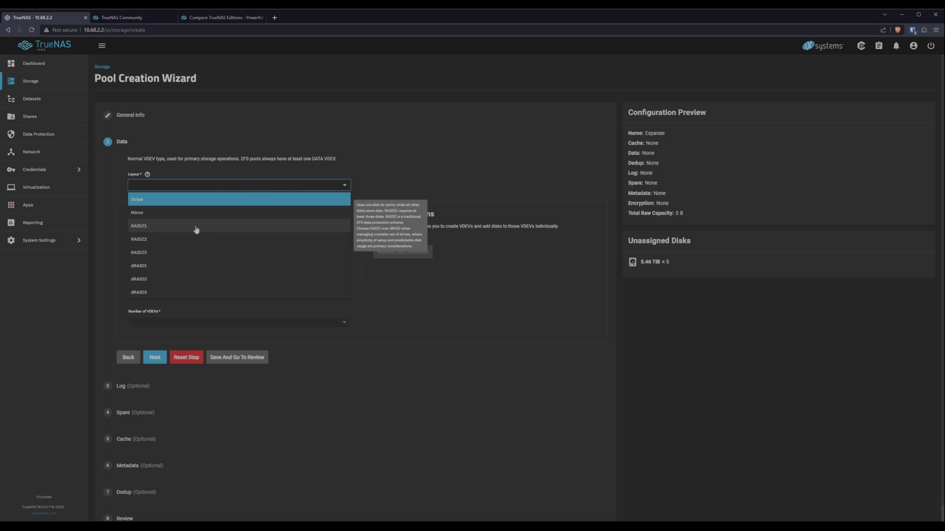
{"action": "left_click", "coordinate": [153, 227]}
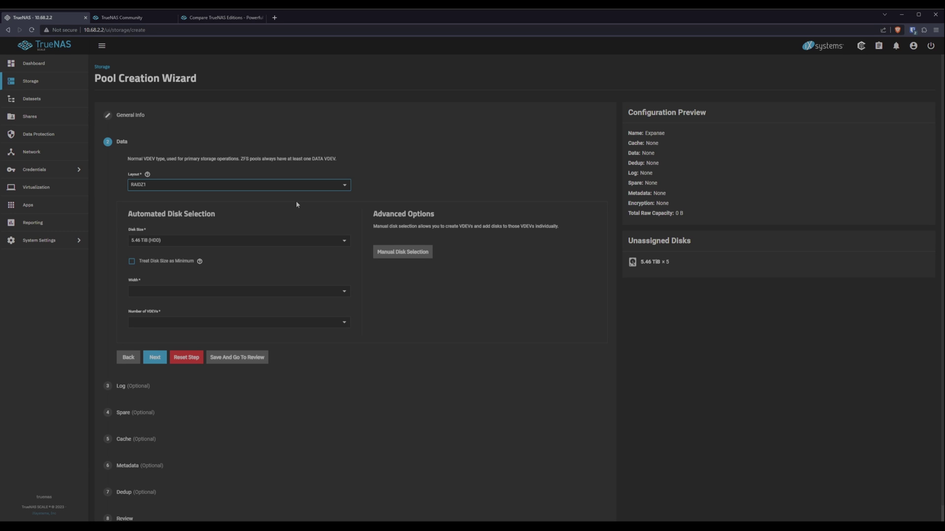
{"action": "left_click", "coordinate": [178, 241]}
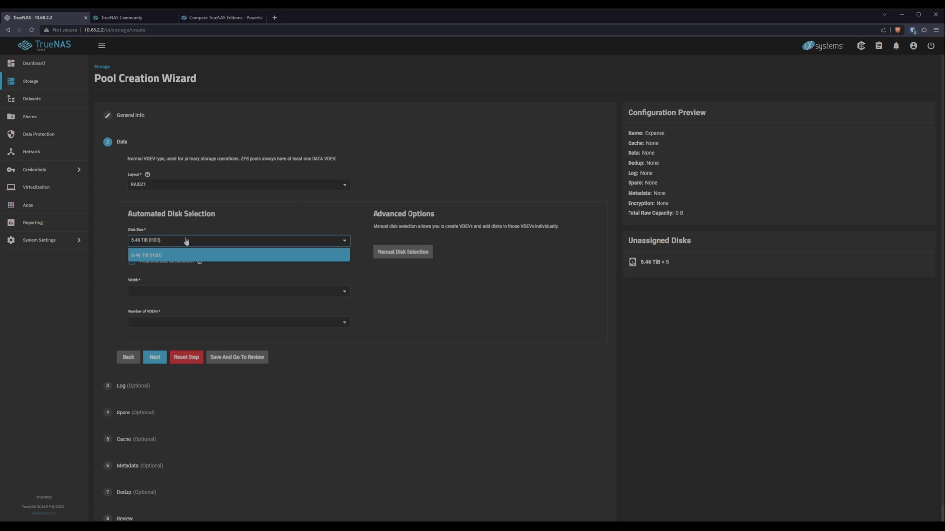
{"action": "left_click", "coordinate": [161, 255]}
{"action": "left_click", "coordinate": [178, 293]}
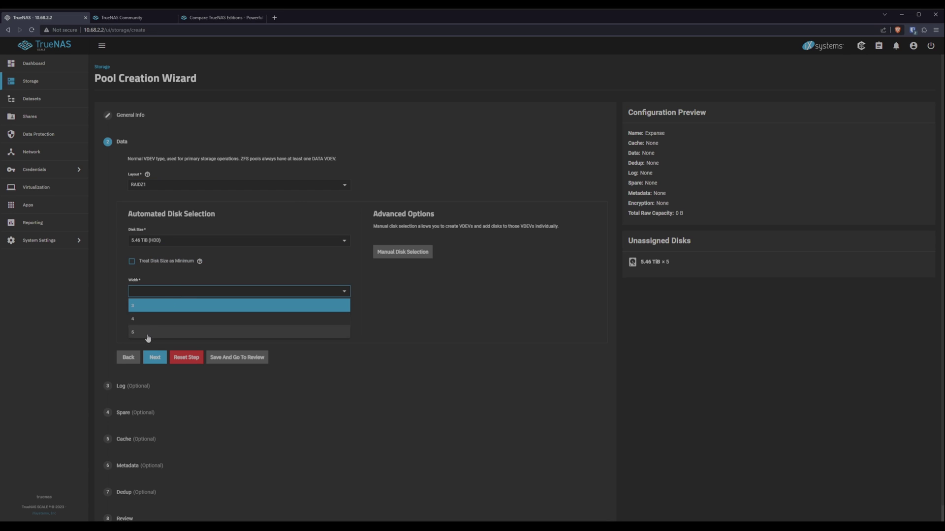
{"action": "left_click", "coordinate": [145, 336]}
{"action": "left_click", "coordinate": [158, 323]}
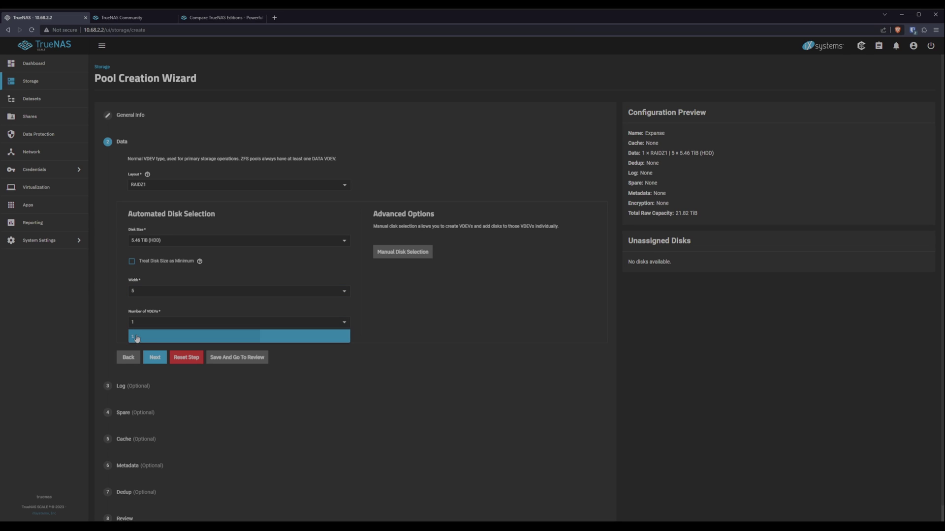
{"action": "left_click", "coordinate": [136, 337]}
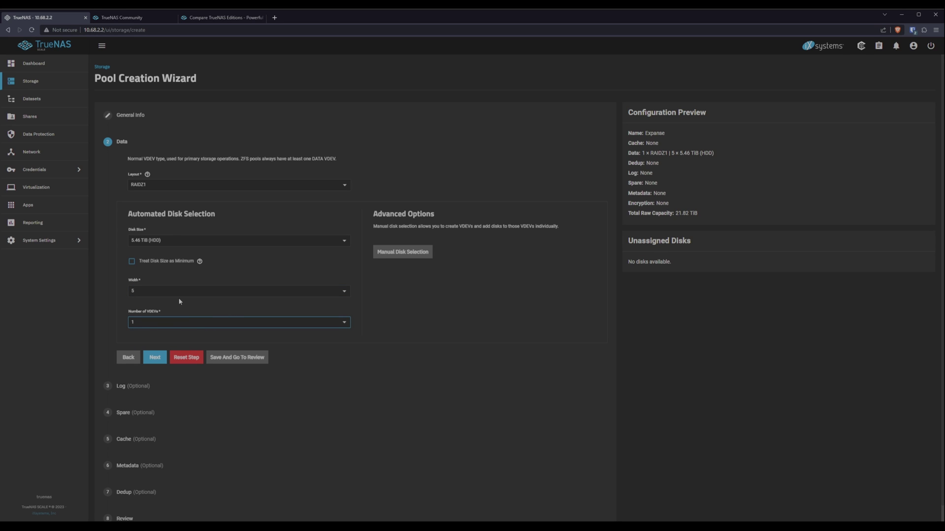
- Switch to manual disk selection and check the disk type and size filters
{"action": "left_click", "coordinate": [417, 257]}
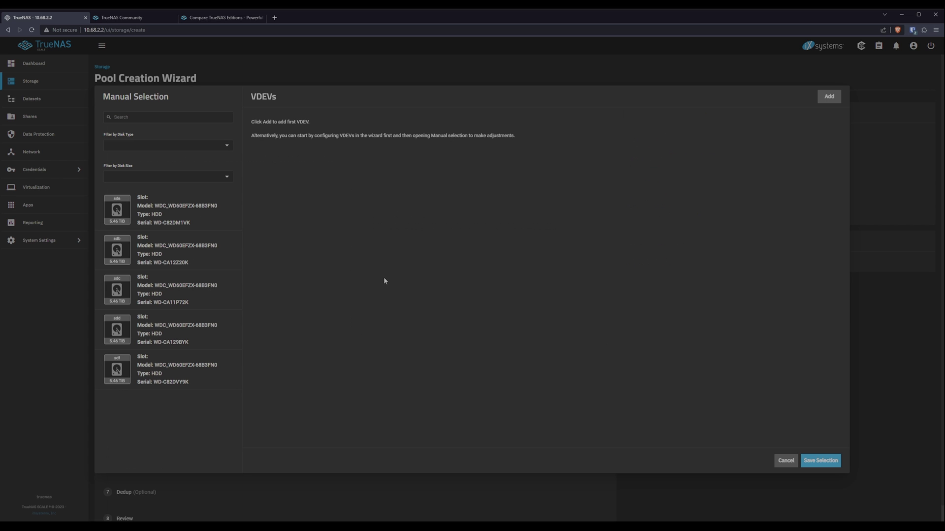
{"action": "left_click", "coordinate": [214, 145]}
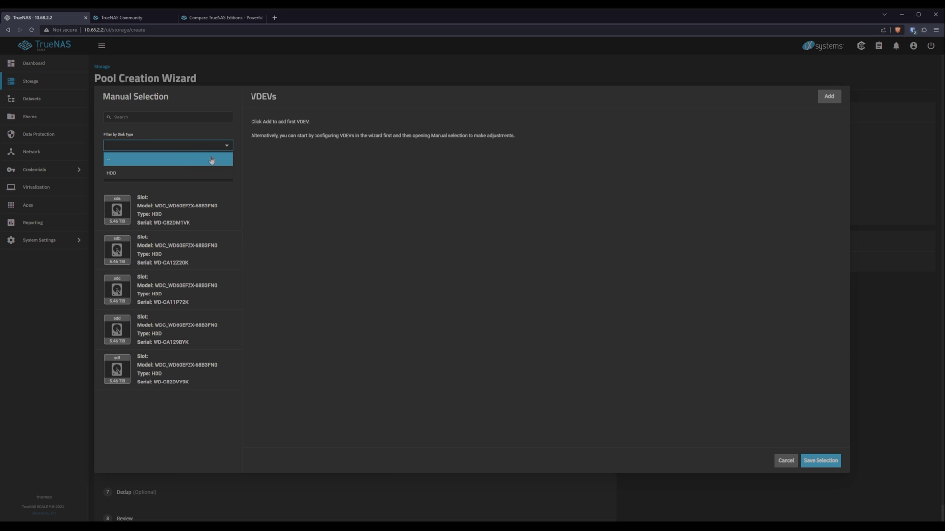
{"action": "left_click", "coordinate": [215, 144]}
{"action": "left_click", "coordinate": [224, 175]}
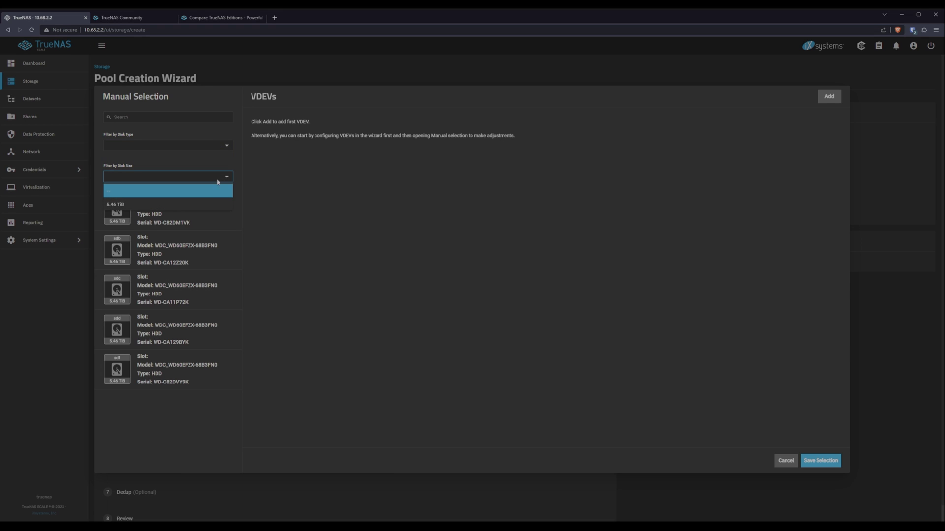
{"action": "left_click", "coordinate": [197, 148]}
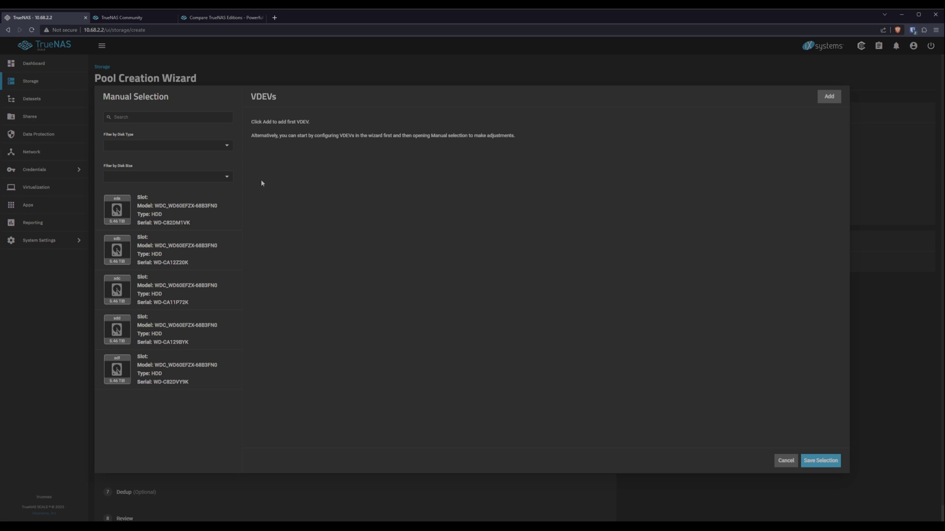
{"action": "left_click", "coordinate": [826, 98]}
{"action": "left_click_drag", "start_coordinate": [247, 124], "coordinate": [316, 124]}
{"action": "left_click", "coordinate": [322, 124]}
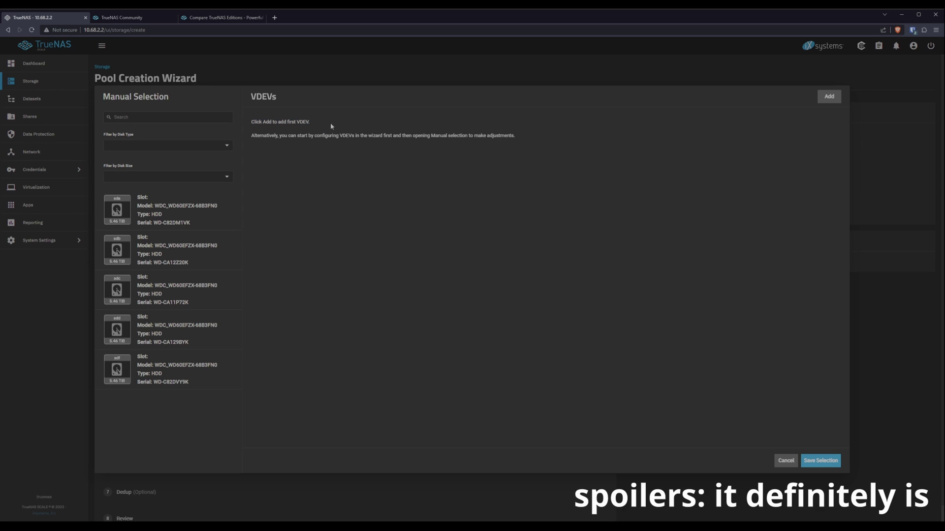
- Add a RAIDZ1 vdev and drag all five disks, sda through sdf, into it
{"action": "left_click", "coordinate": [834, 99]}
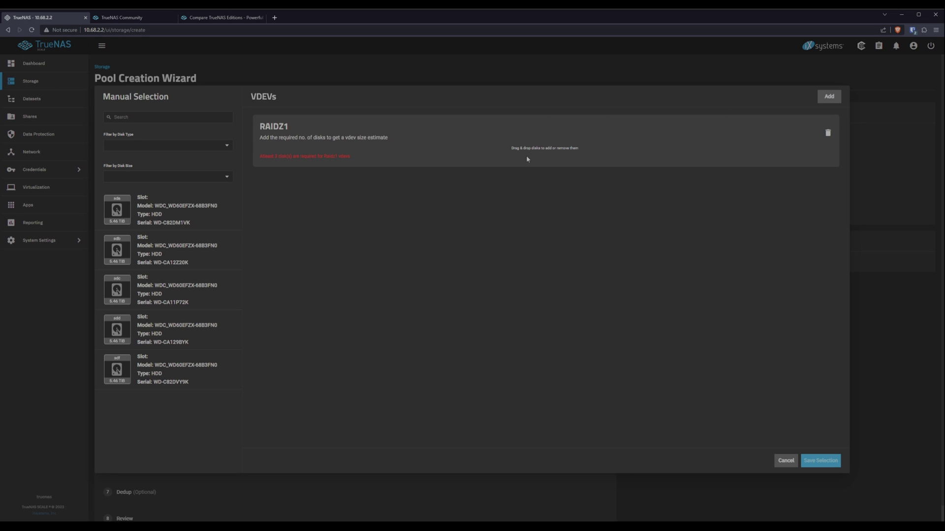
{"action": "left_click_drag", "start_coordinate": [132, 199], "coordinate": [492, 165]}
{"action": "left_click_drag", "start_coordinate": [170, 211], "coordinate": [493, 164]}
{"action": "left_click_drag", "start_coordinate": [182, 218], "coordinate": [530, 165]}
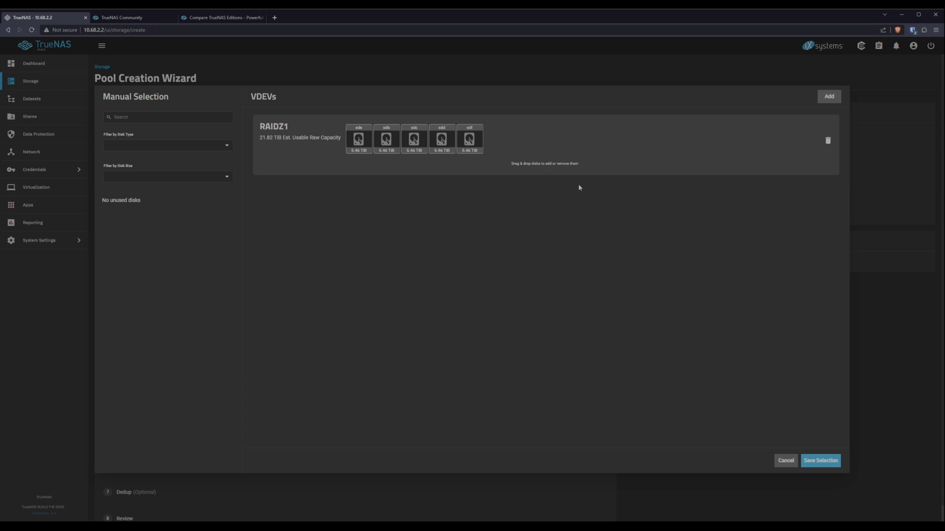
- Save the manual selection and skip the Log, Spare, Cache, Metadata and Dedup steps to Review
{"action": "left_click", "coordinate": [820, 461]}
{"action": "scroll", "coordinate": [429, 422], "scroll_direction": "down", "scroll_amount": 1}
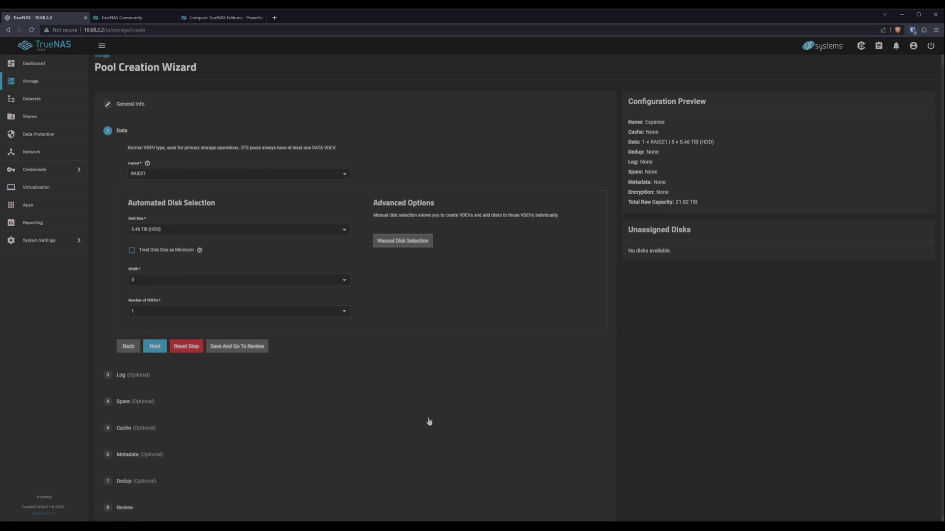
{"action": "left_click", "coordinate": [155, 341]}
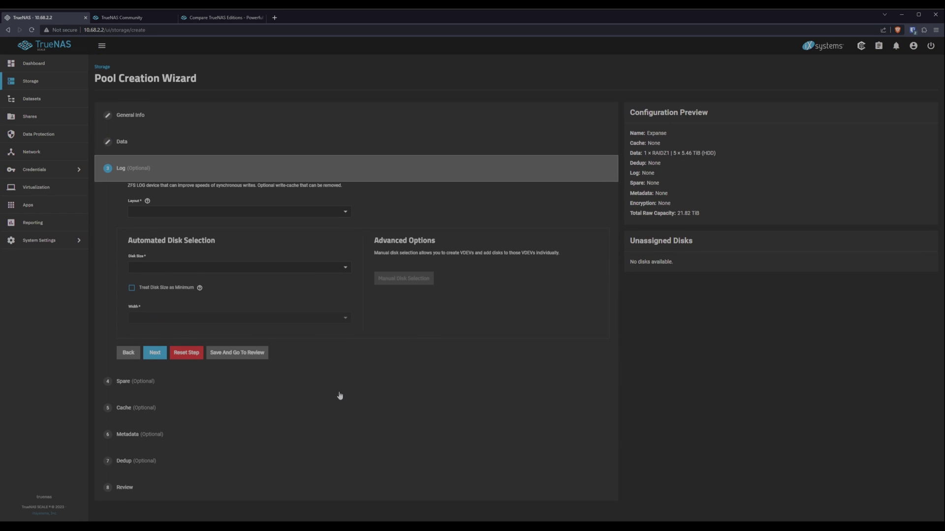
{"action": "left_click", "coordinate": [155, 353]}
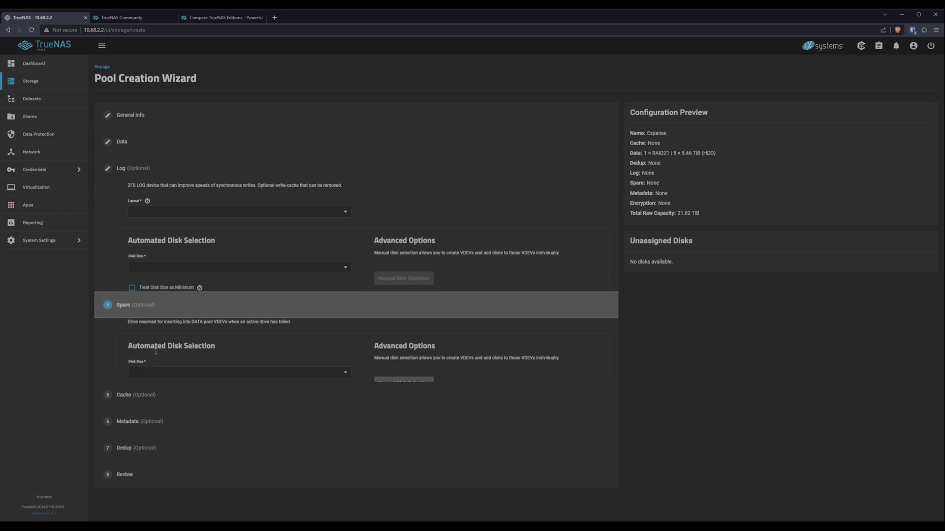
{"action": "left_click", "coordinate": [155, 347]}
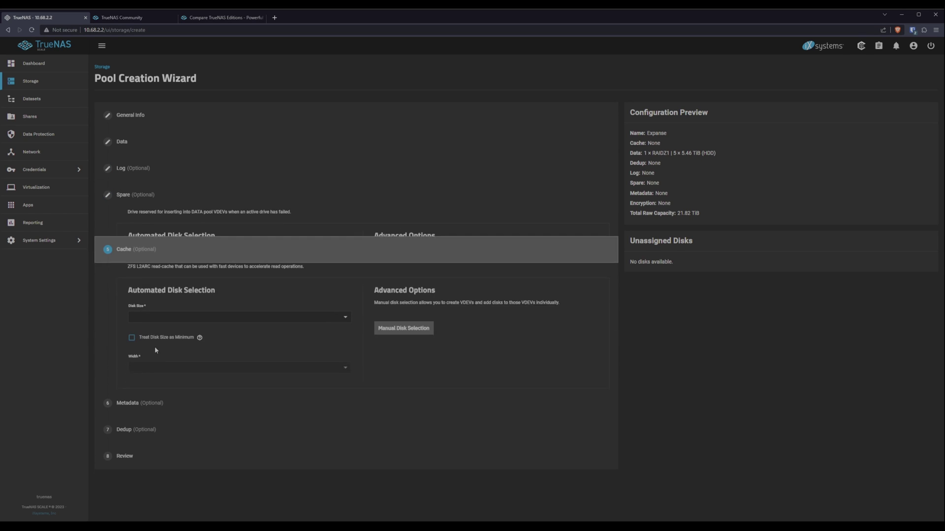
{"action": "left_click", "coordinate": [154, 376]}
{"action": "left_click", "coordinate": [157, 431]}
{"action": "left_click", "coordinate": [155, 458]}
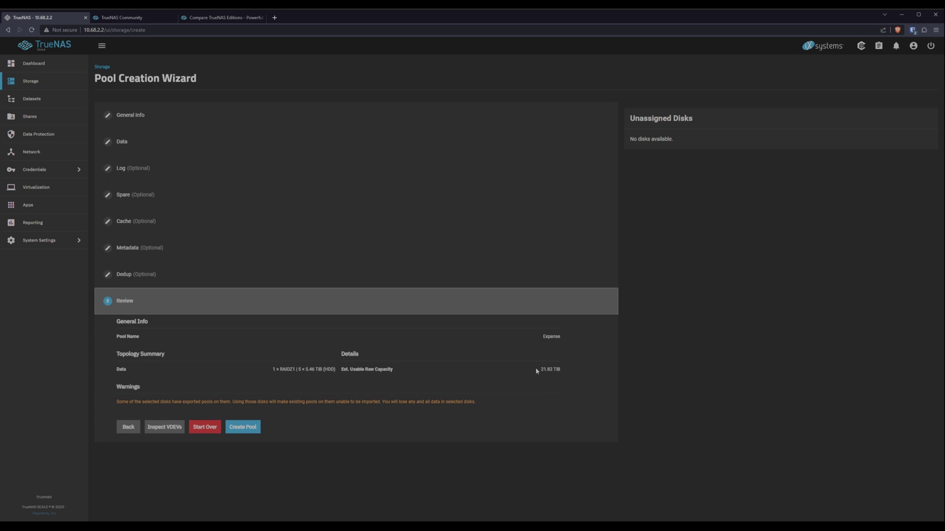
- Create the Expanse pool, confirming that data on the reused disks will be erased
{"action": "left_click_drag", "start_coordinate": [537, 370], "coordinate": [566, 371]}
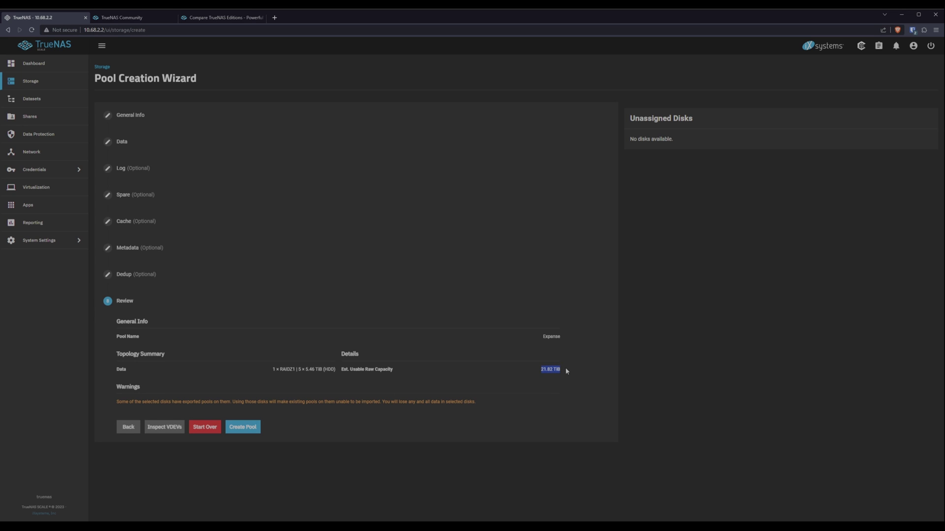
{"action": "left_click", "coordinate": [514, 374]}
{"action": "left_click", "coordinate": [240, 427]}
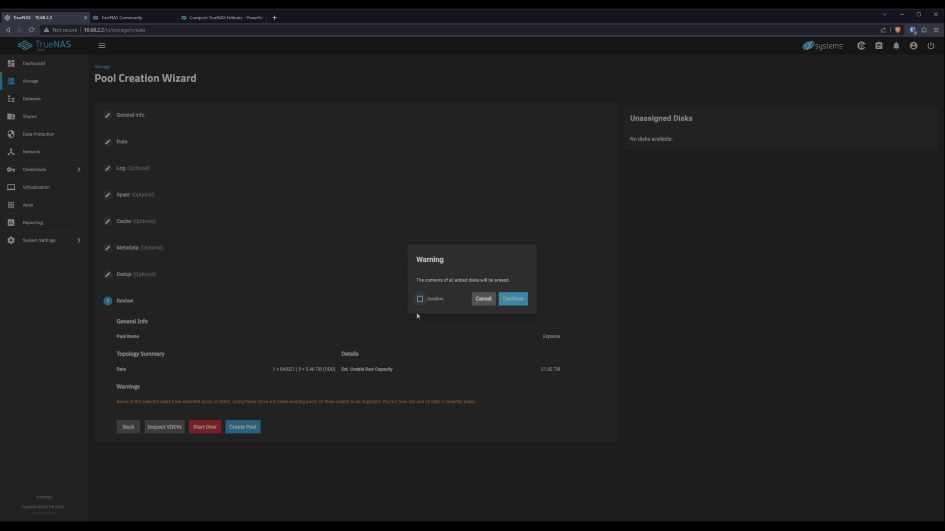
{"action": "left_click", "coordinate": [420, 298]}
{"action": "left_click", "coordinate": [512, 300]}
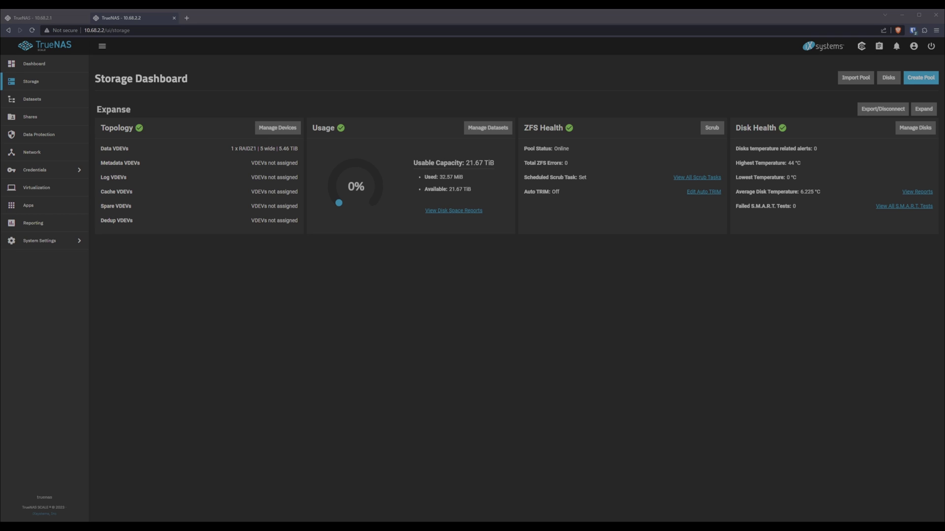
{"action": "left_click", "coordinate": [513, 335]}
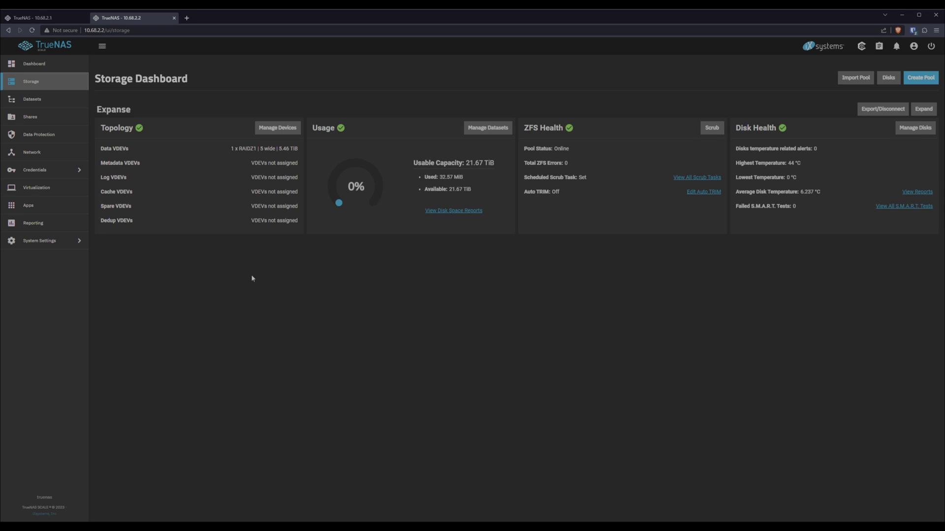
- Turn on SSH with Start Automatically on the Expanse server, then switch to the 10.68.2.1 tab
{"action": "left_click", "coordinate": [43, 241]}
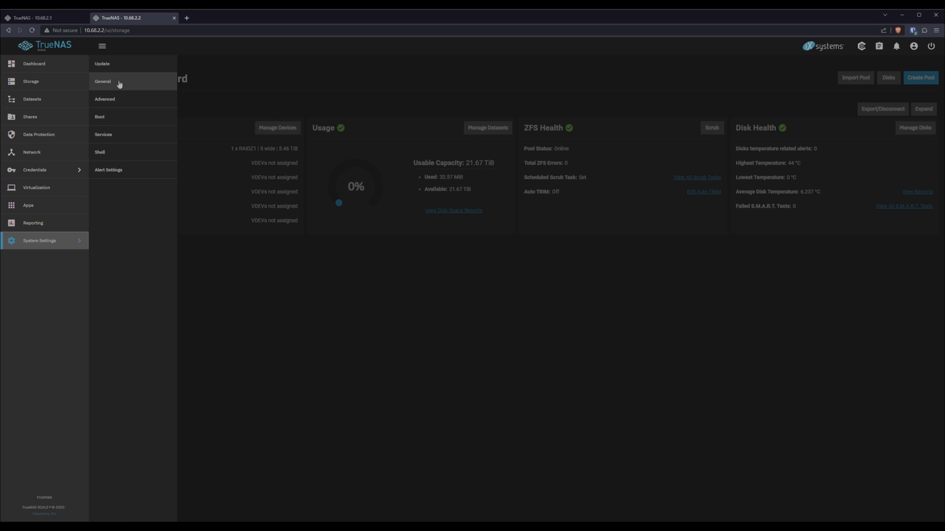
{"action": "left_click", "coordinate": [116, 135]}
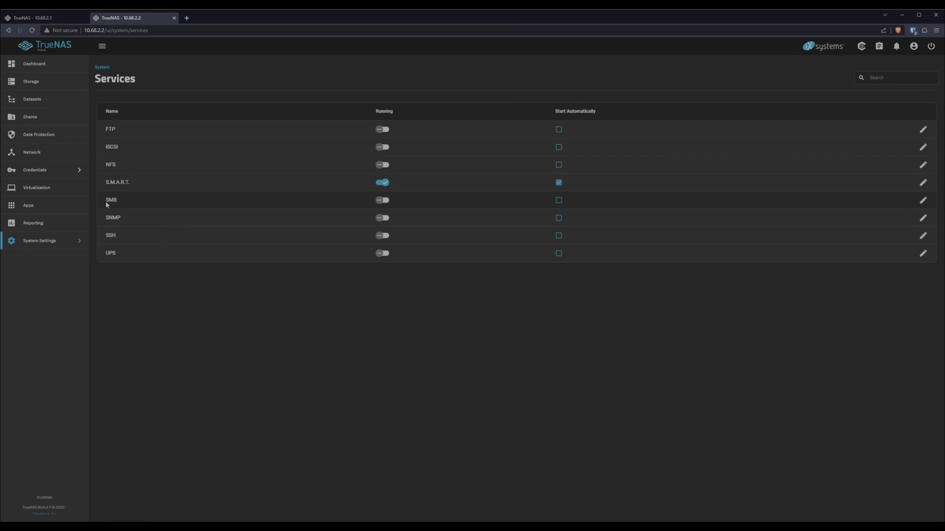
{"action": "left_click", "coordinate": [383, 236]}
{"action": "left_click", "coordinate": [559, 236]}
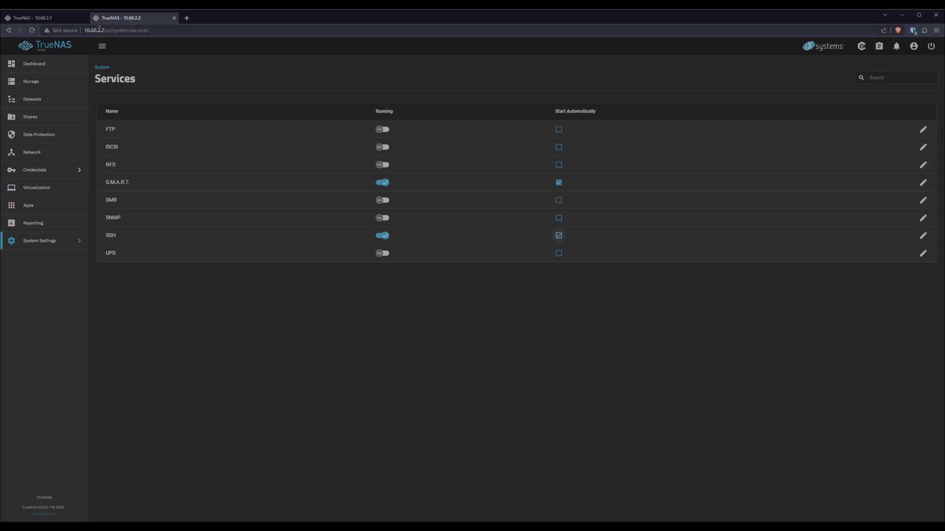
{"action": "left_click_drag", "start_coordinate": [86, 30], "coordinate": [105, 30]}
{"action": "left_click", "coordinate": [42, 18]}
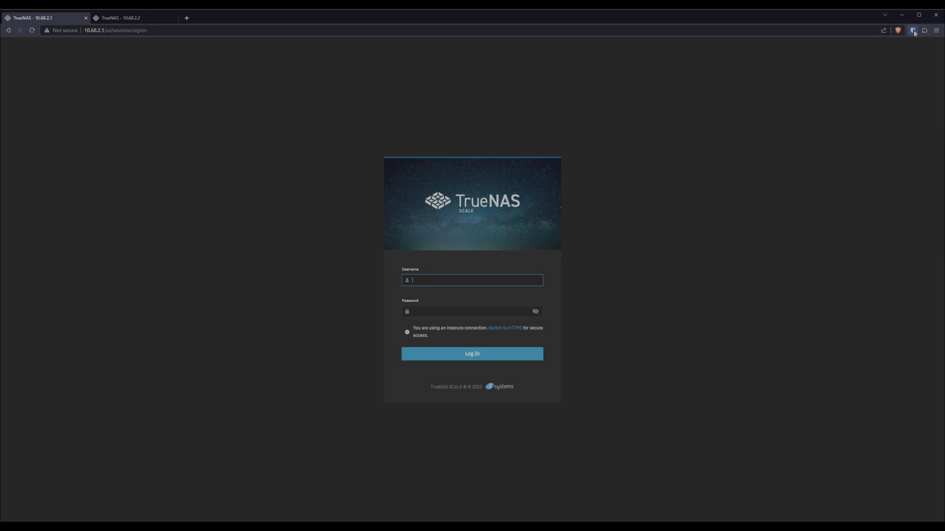
- Sign in to the Dissident server at 10.68.2.1 and go to Credentials > Backup Credentials
{"action": "key", "text": "ctrl+shift+l"}
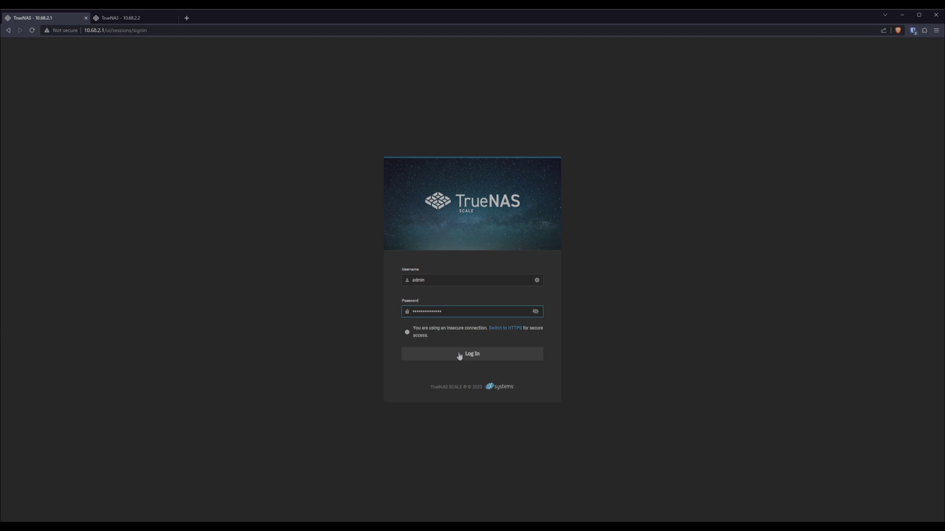
{"action": "left_click", "coordinate": [459, 354]}
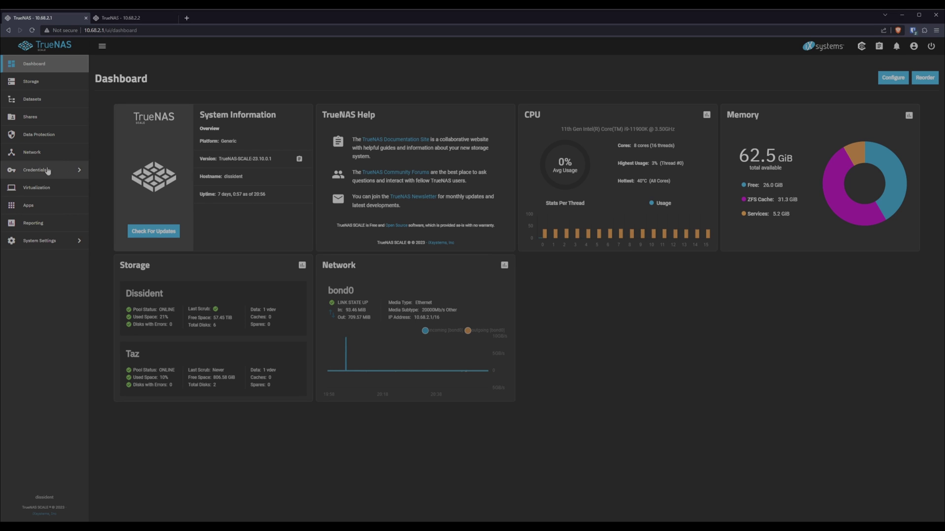
{"action": "left_click", "coordinate": [63, 168]}
{"action": "left_click", "coordinate": [120, 119]}
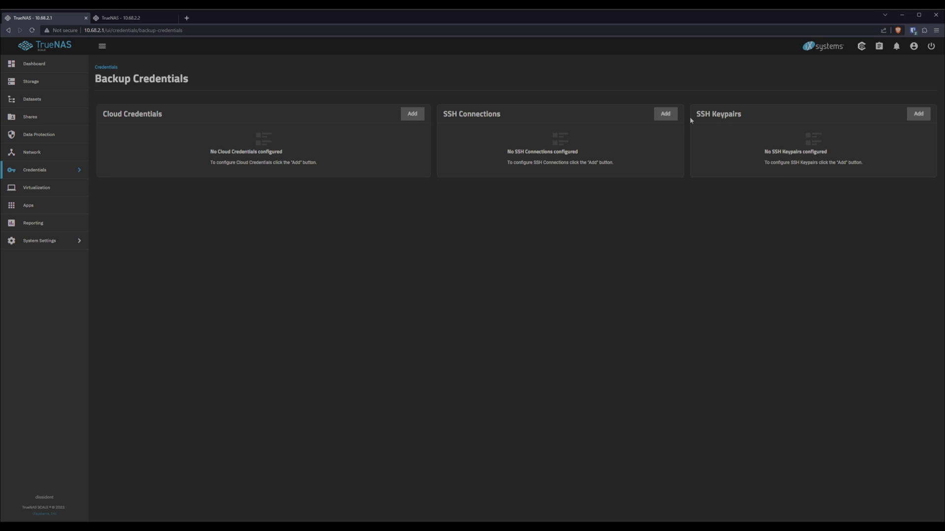
- Add an SSH connection named Expanse to URL 10.68.2.2 with admin as the username
{"action": "left_click", "coordinate": [665, 116]}
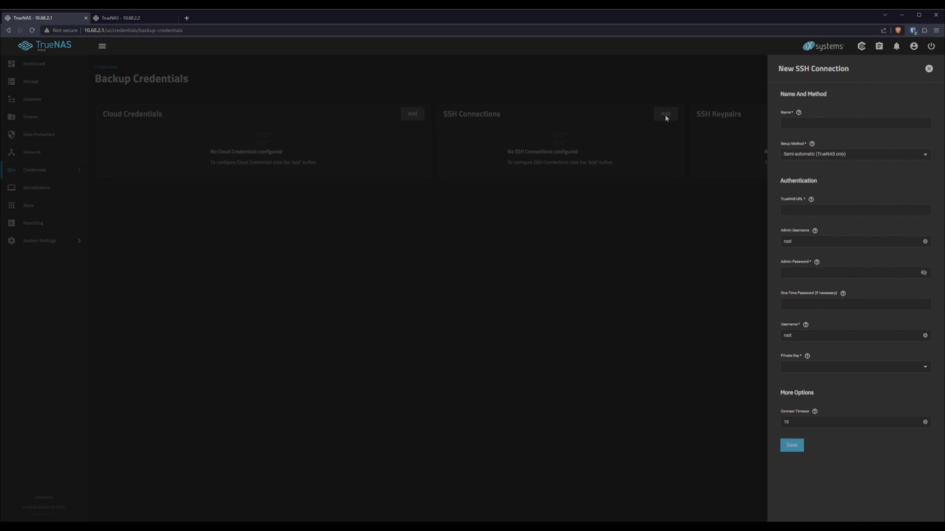
{"action": "left_click", "coordinate": [820, 123]}
{"action": "type", "text": "Expanse"}
{"action": "key", "text": "Tab"}
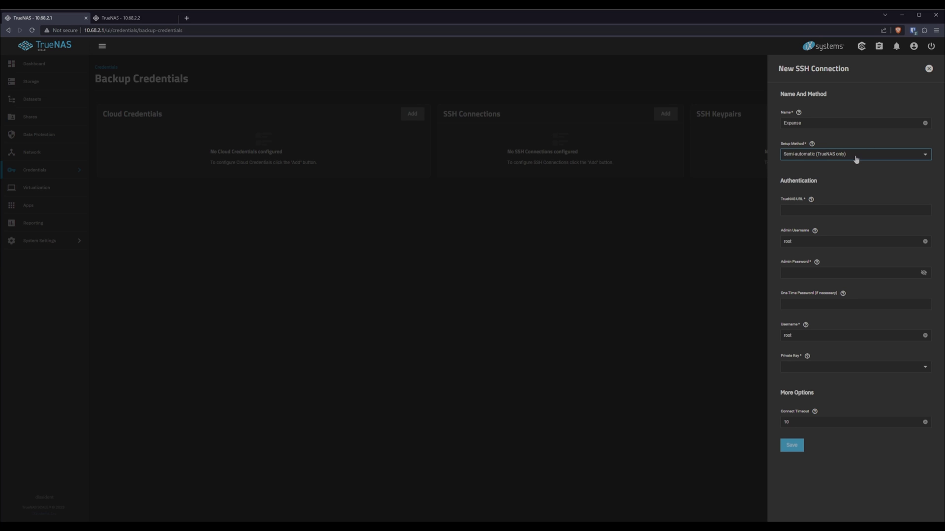
{"action": "left_click", "coordinate": [836, 211]}
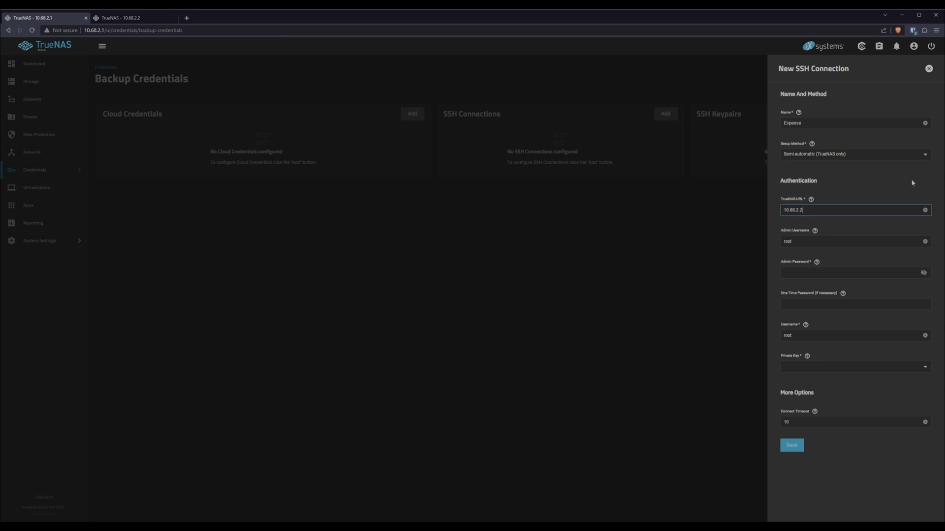
{"action": "type", "text": "10.68.2.2"}
{"action": "key", "text": "Tab"}
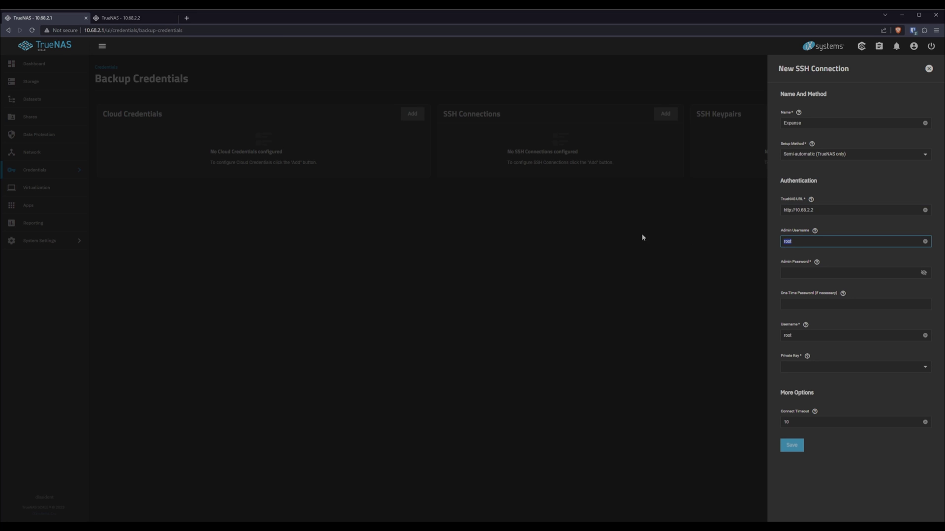
{"action": "type", "text": "admin"}
- Paste in the admin password, set Private Key to Generate New, and save the connection
{"action": "left_click", "coordinate": [836, 275]}
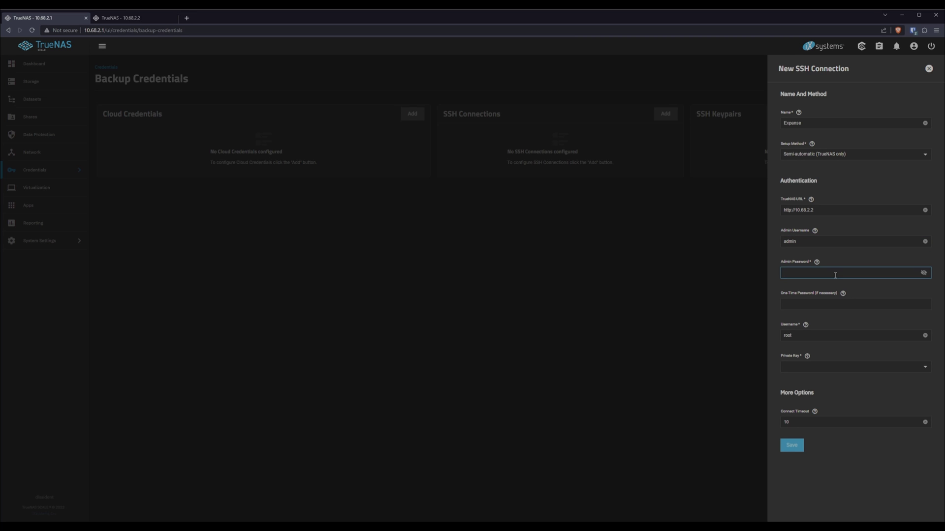
{"action": "key", "text": "BackSpace"}
{"action": "key", "text": "BackSpace"}
{"action": "key", "text": "BackSpace"}
{"action": "key", "text": "BackSpace"}
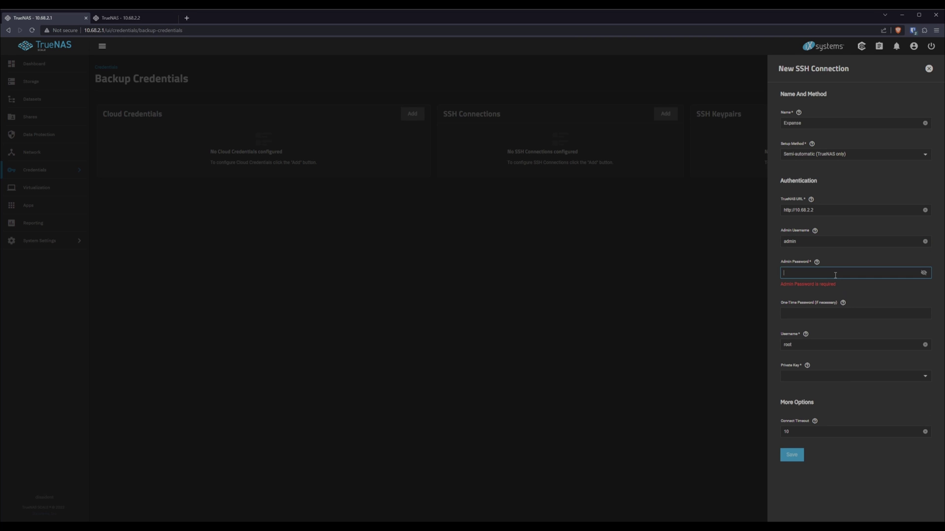
{"action": "type", "text": "****"}
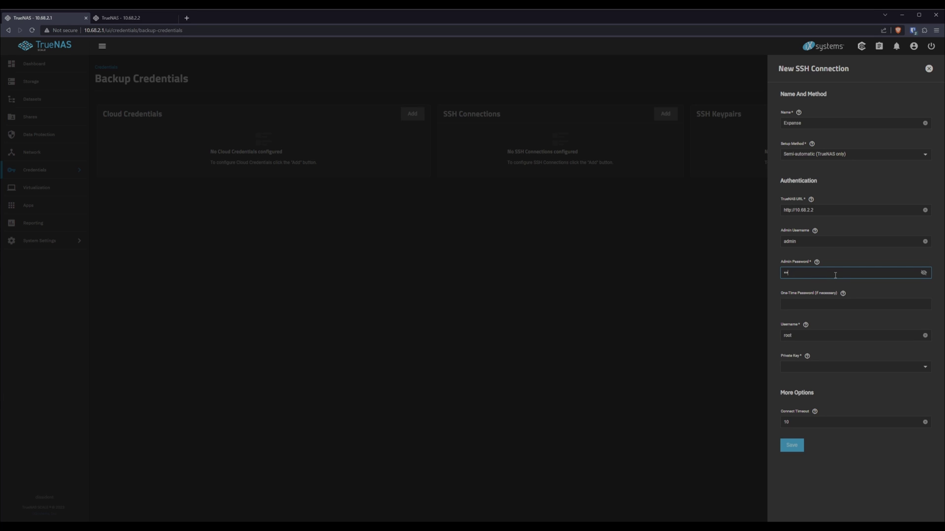
{"action": "key", "text": "BackSpace"}
{"action": "key", "text": "ctrl+v"}
{"action": "key", "text": "Tab"}
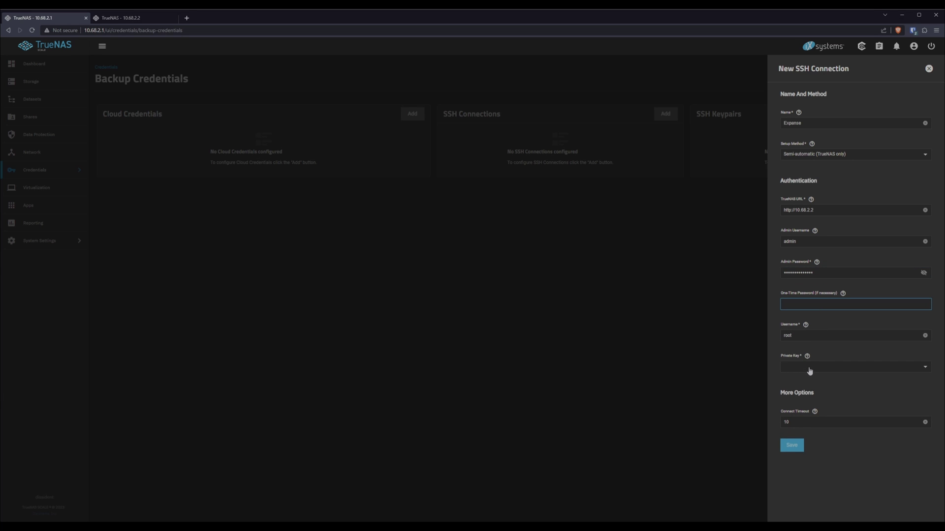
{"action": "key", "text": "Tab"}
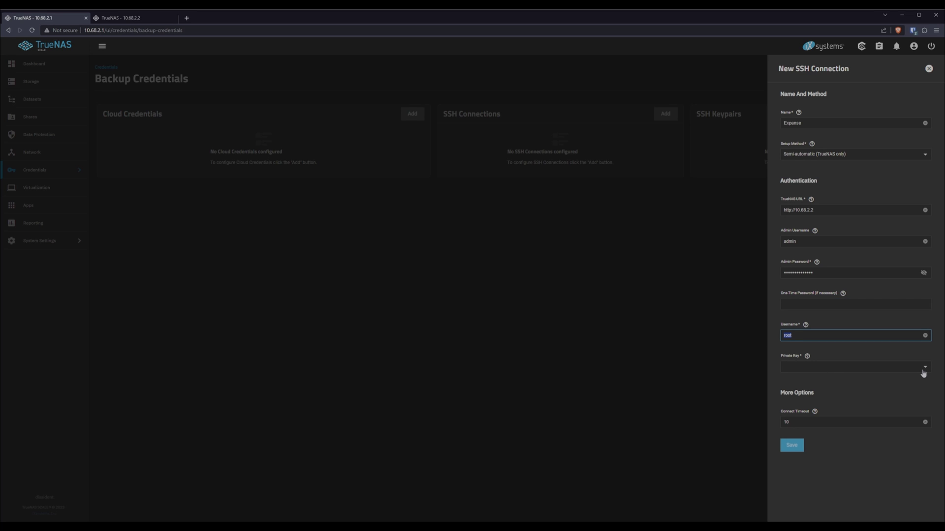
{"action": "left_click", "coordinate": [924, 372]}
{"action": "left_click", "coordinate": [796, 383]}
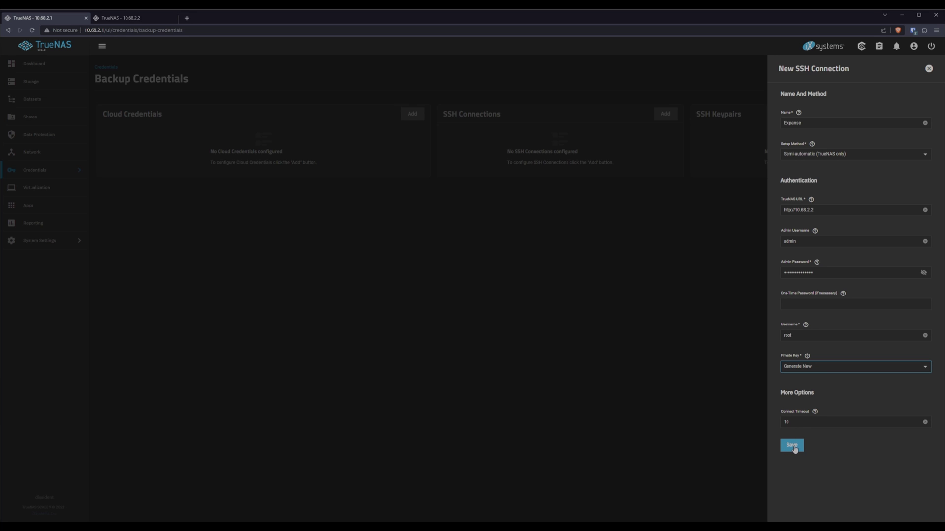
{"action": "left_click", "coordinate": [793, 446]}
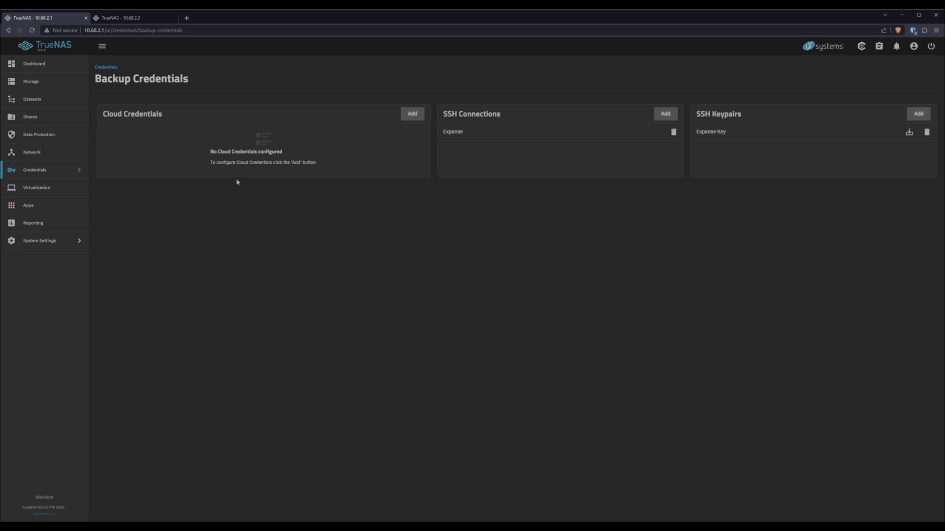
- On the Expanse server (10.68.2.2), open the root user's editor and inspect its Authorized Keys
{"action": "left_click", "coordinate": [128, 18]}
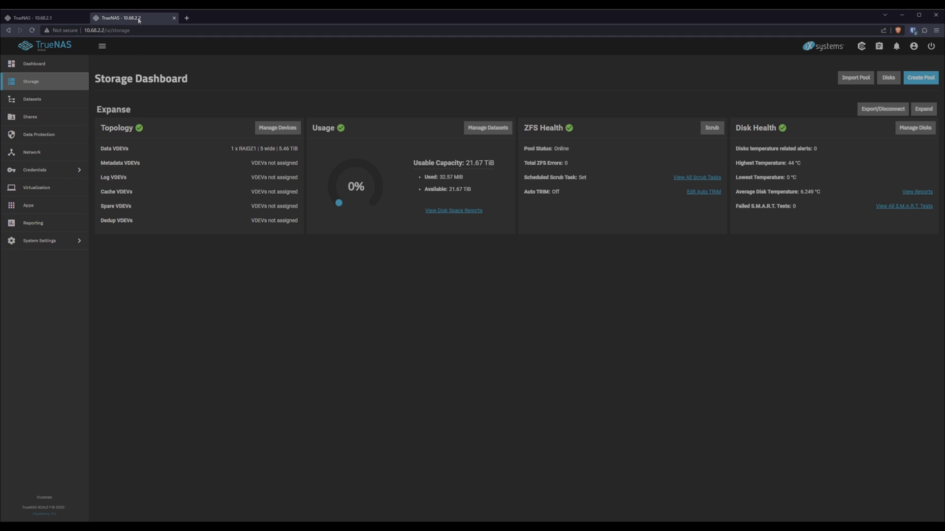
{"action": "left_click", "coordinate": [44, 170]}
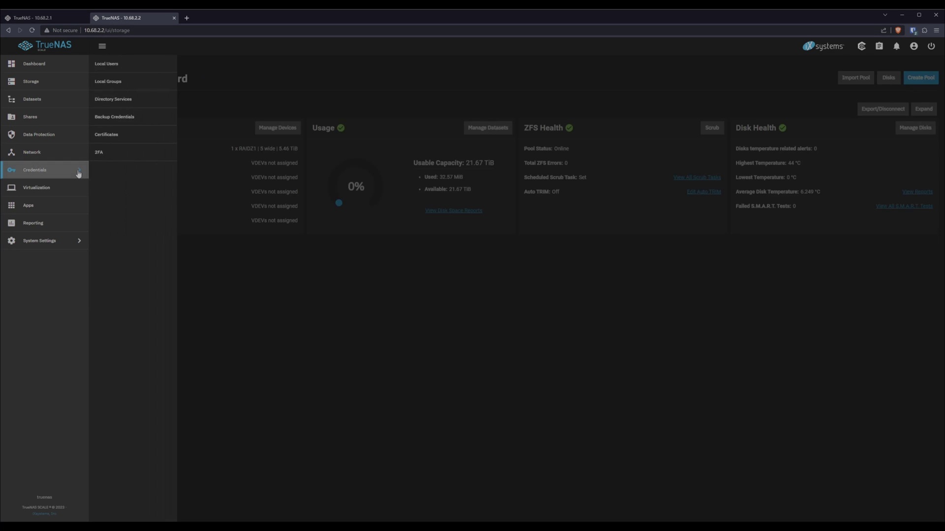
{"action": "left_click", "coordinate": [107, 64]}
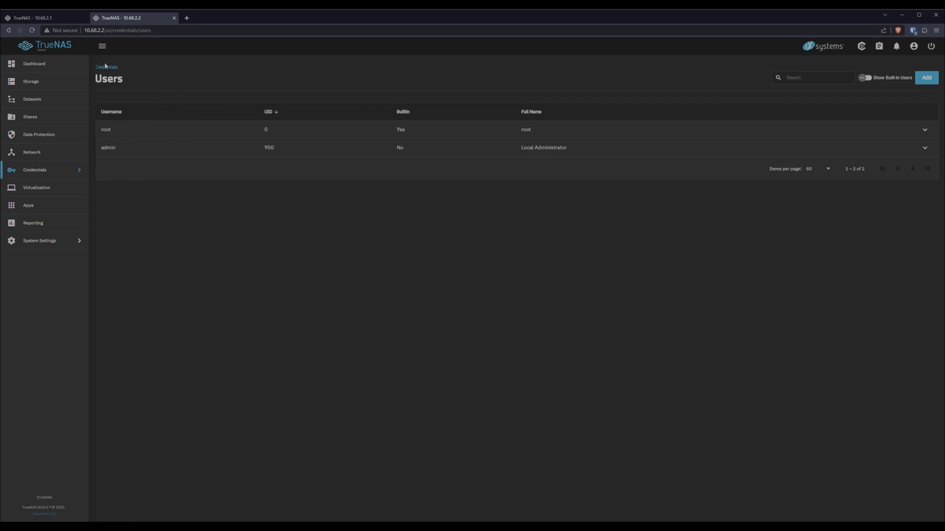
{"action": "left_click", "coordinate": [106, 131]}
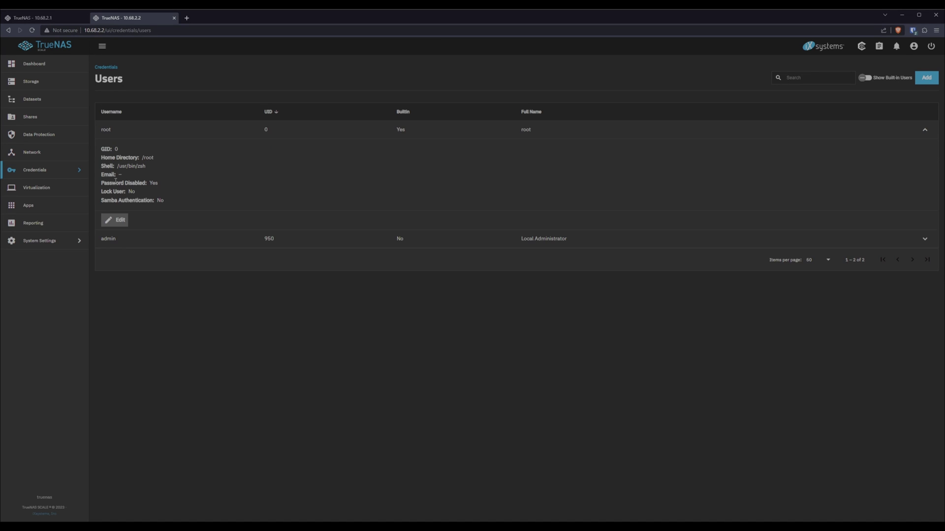
{"action": "left_click", "coordinate": [117, 220]}
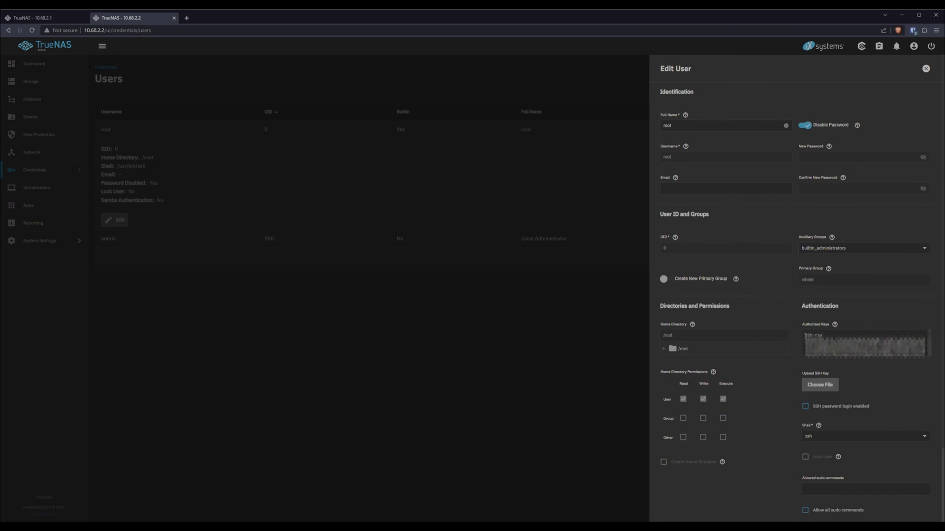
{"action": "left_click", "coordinate": [853, 337]}
- Back on Dissident, start a new rsync task with source path /mnt/Dissident/Proxmox
{"action": "left_click", "coordinate": [42, 19]}
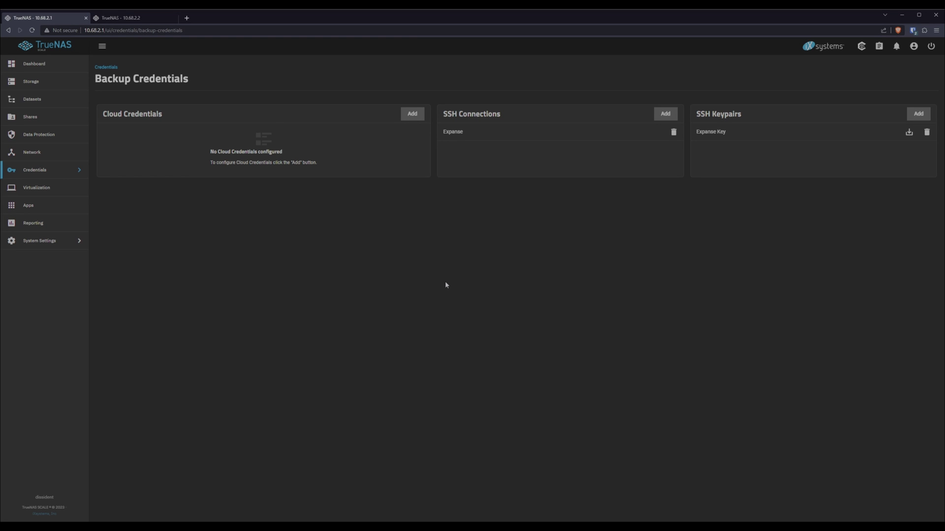
{"action": "left_click", "coordinate": [40, 134]}
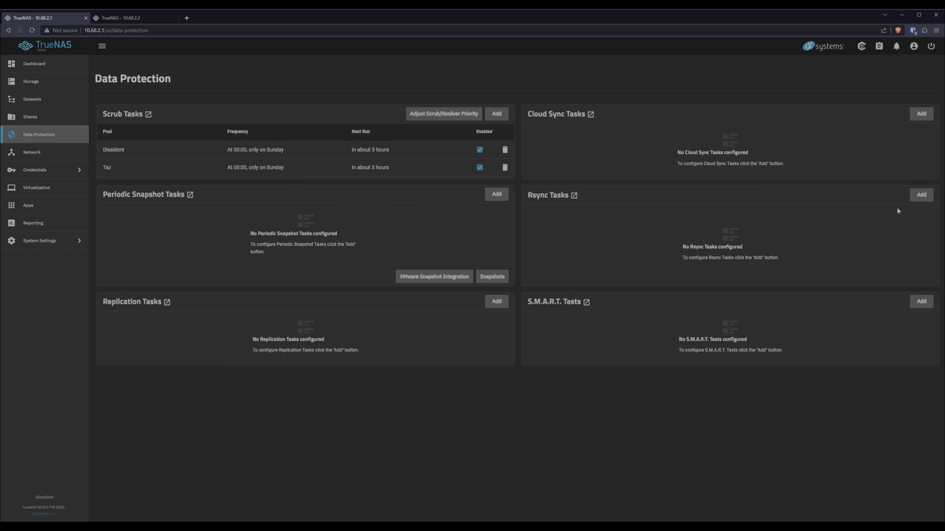
{"action": "left_click", "coordinate": [921, 195]}
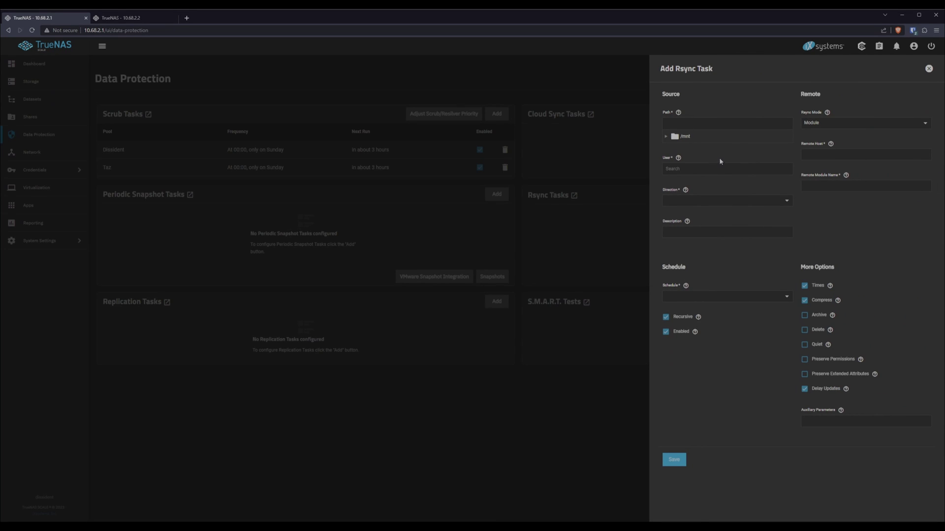
{"action": "left_click", "coordinate": [667, 138]}
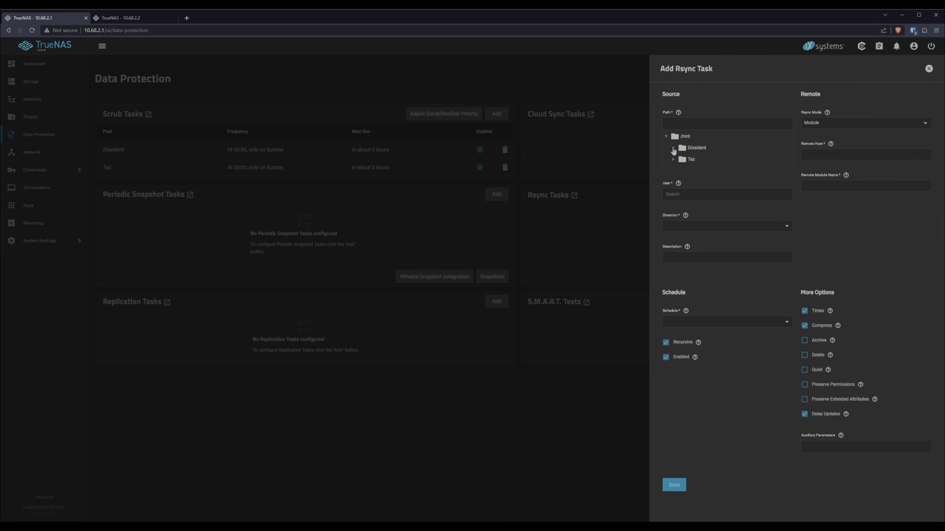
{"action": "left_click", "coordinate": [674, 148]}
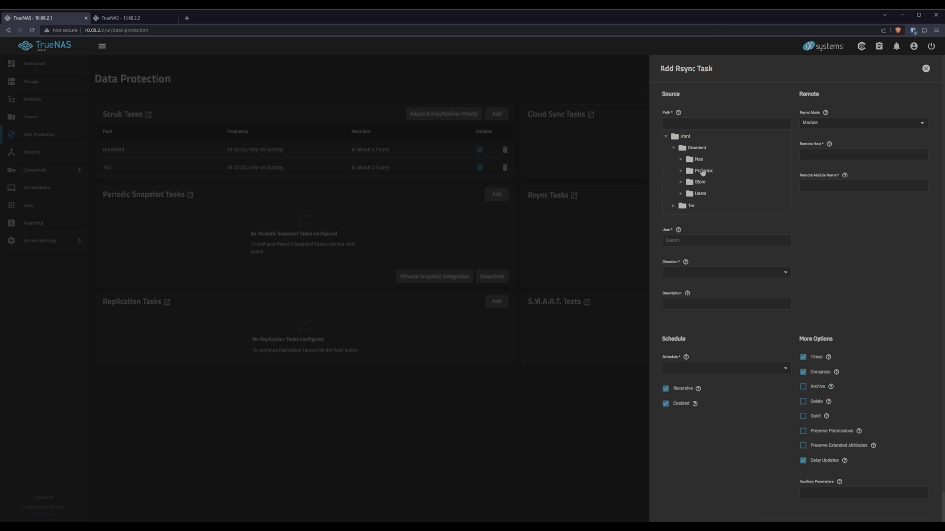
{"action": "left_click", "coordinate": [701, 173]}
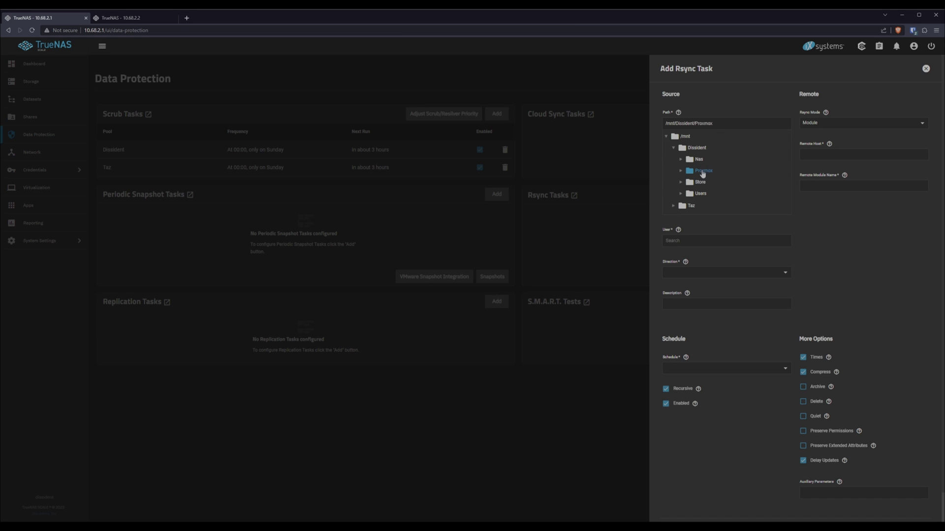
- Set Rsync Mode to SSH, connecting through the keychain's Expanse SSH connection
{"action": "left_click", "coordinate": [822, 130]}
{"action": "left_click", "coordinate": [809, 154]}
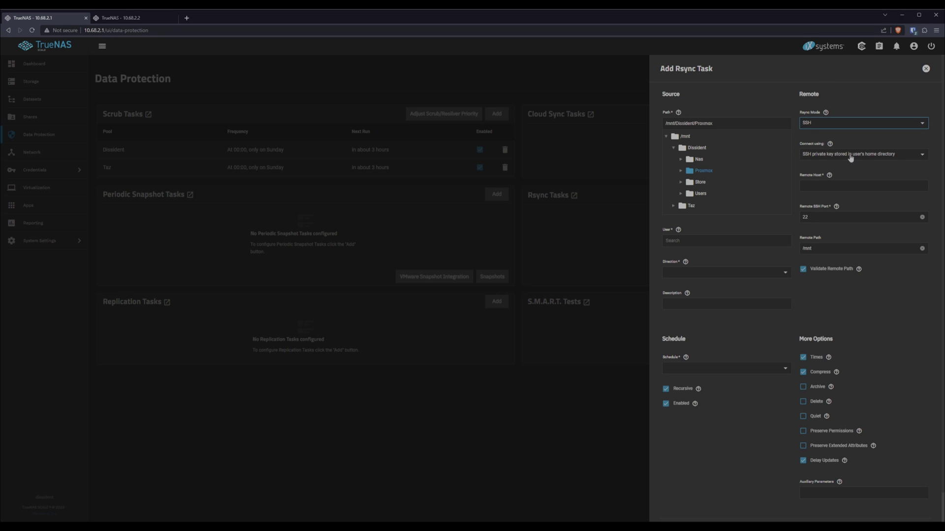
{"action": "left_click", "coordinate": [859, 157]}
{"action": "left_click", "coordinate": [858, 156]}
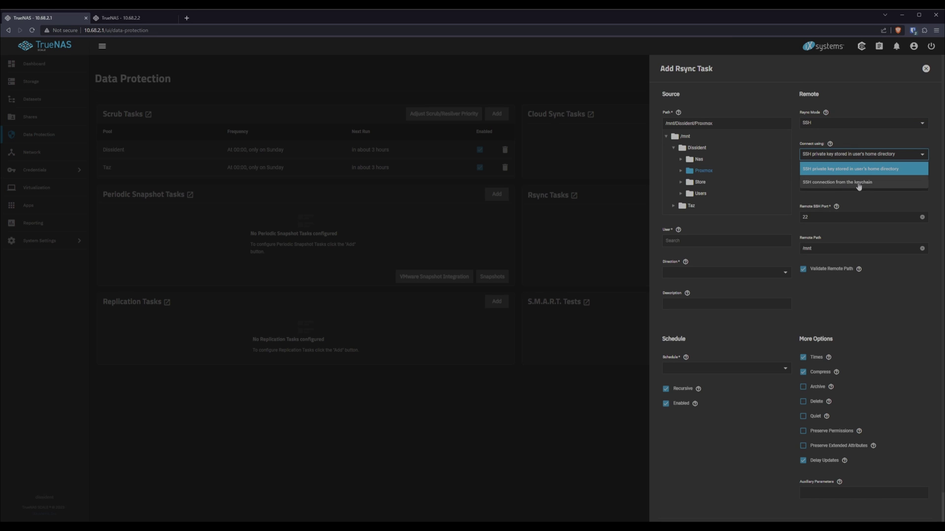
{"action": "left_click", "coordinate": [860, 185]}
{"action": "left_click", "coordinate": [849, 189]}
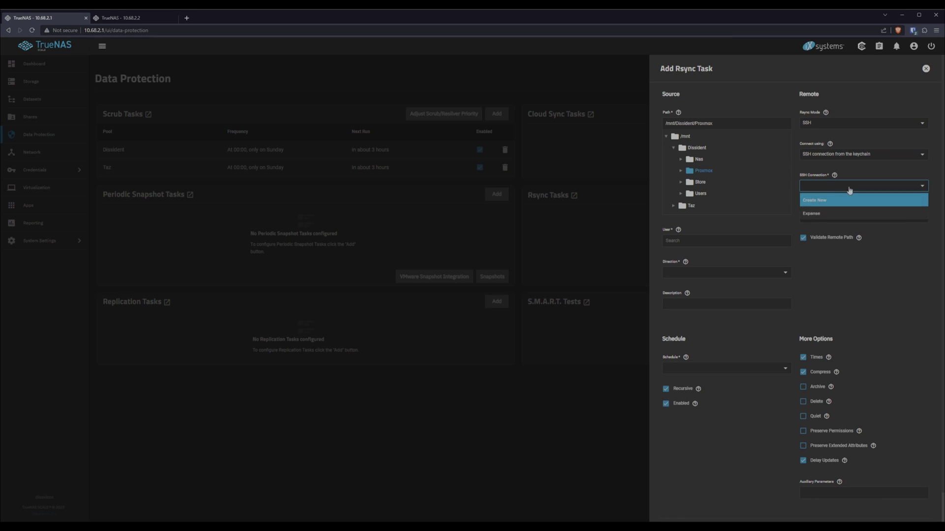
{"action": "left_click", "coordinate": [810, 215]}
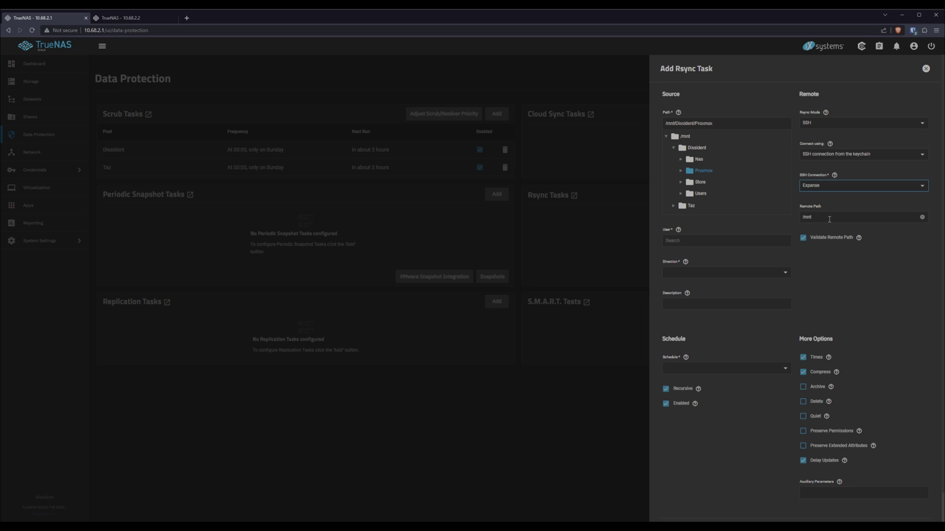
{"action": "left_click", "coordinate": [826, 218]}
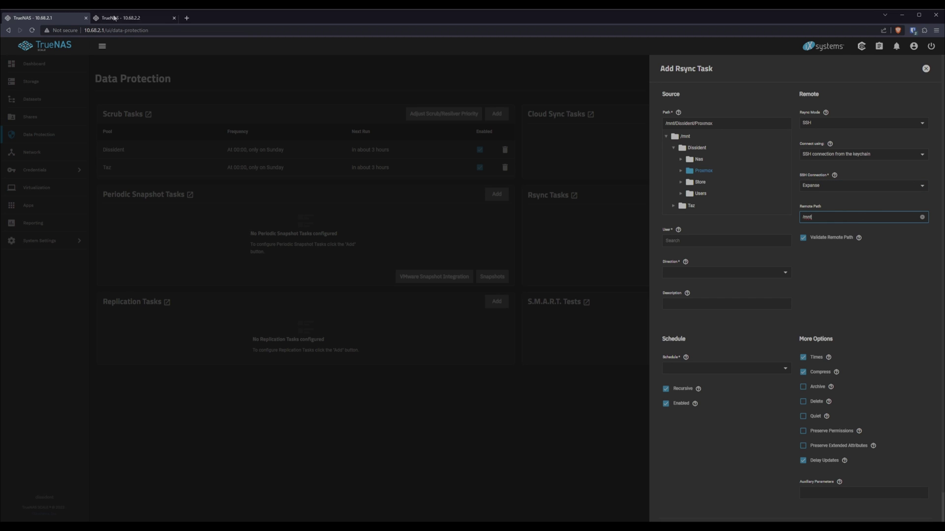
- Check the Expanse datasets on 10.68.2.2, then enter remote path /mnt/Expanse/Backup/dissident/proxmox
{"action": "left_click", "coordinate": [131, 19]}
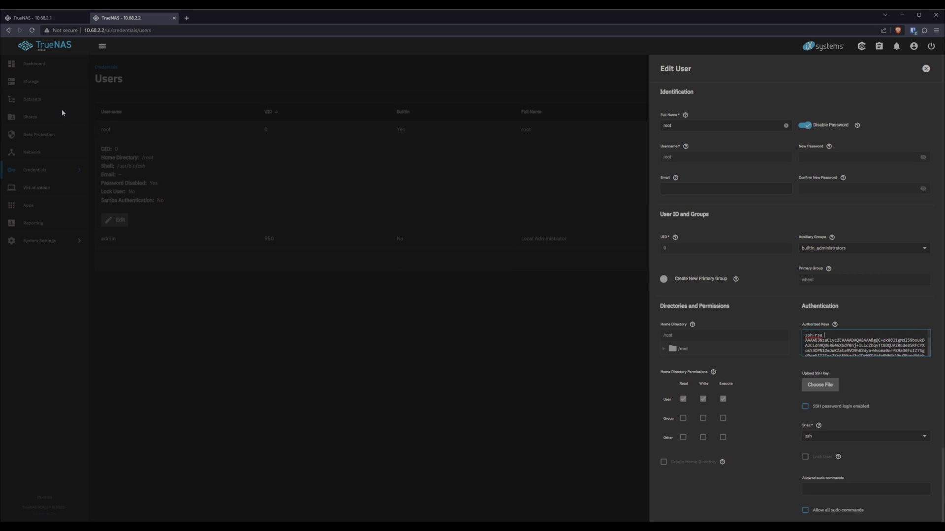
{"action": "left_click", "coordinate": [31, 82]}
{"action": "left_click", "coordinate": [30, 102]}
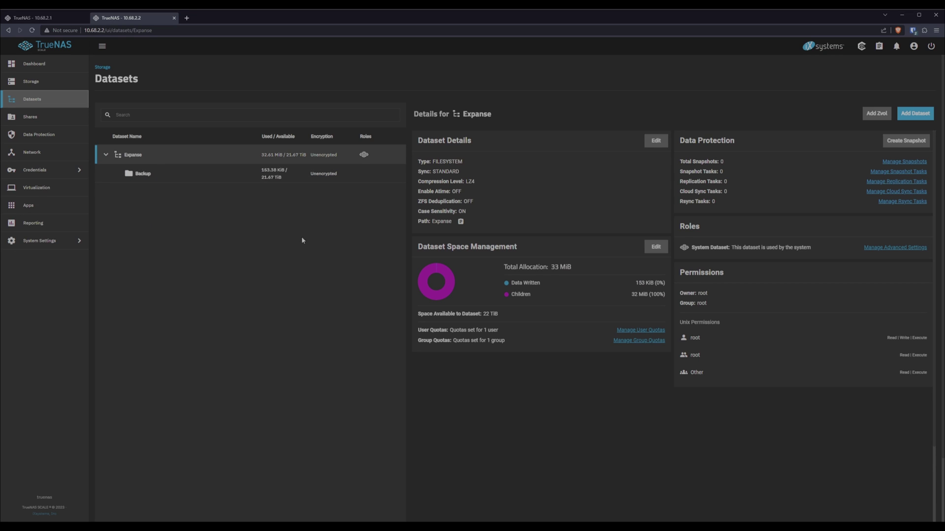
{"action": "left_click", "coordinate": [35, 18]}
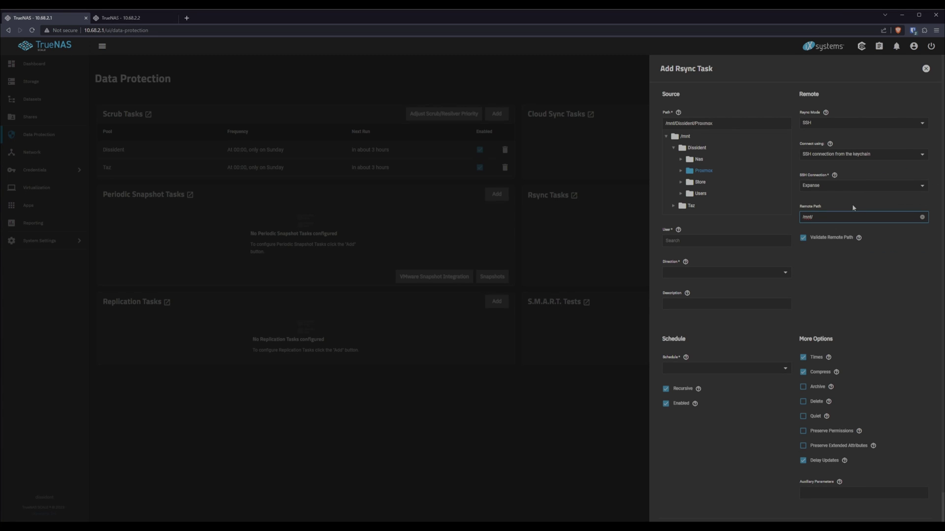
{"action": "type", "text": "Expanse/Backup/dissident/proxmox"}
- Make the task run as user root with direction Push
{"action": "left_click", "coordinate": [871, 235]}
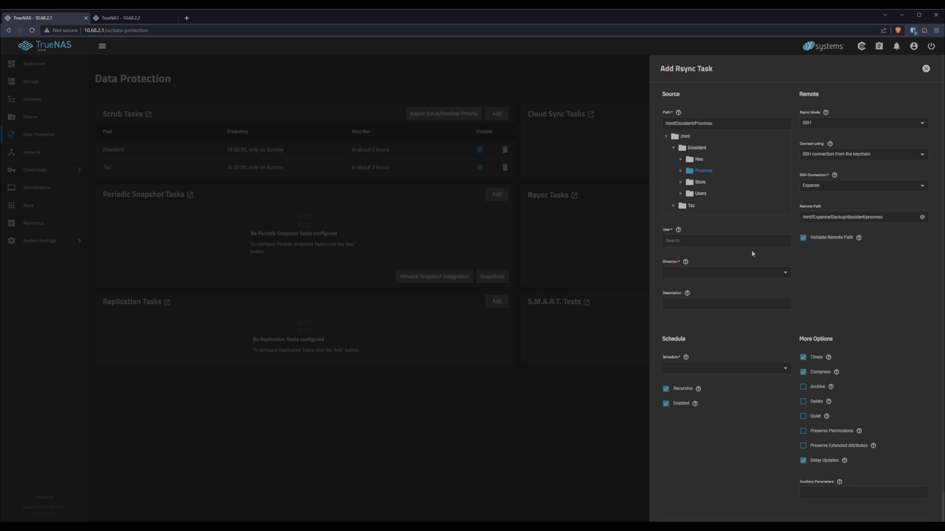
{"action": "left_click", "coordinate": [700, 241]}
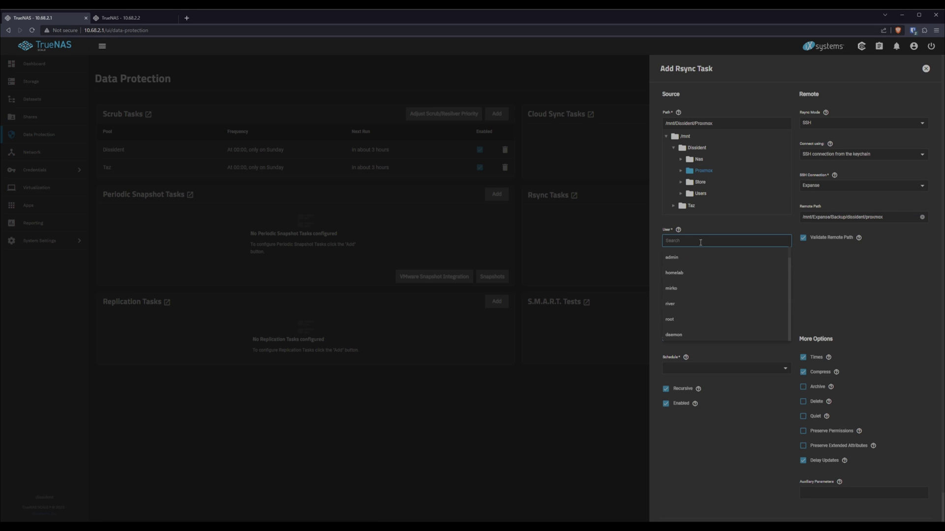
{"action": "type", "text": "root"}
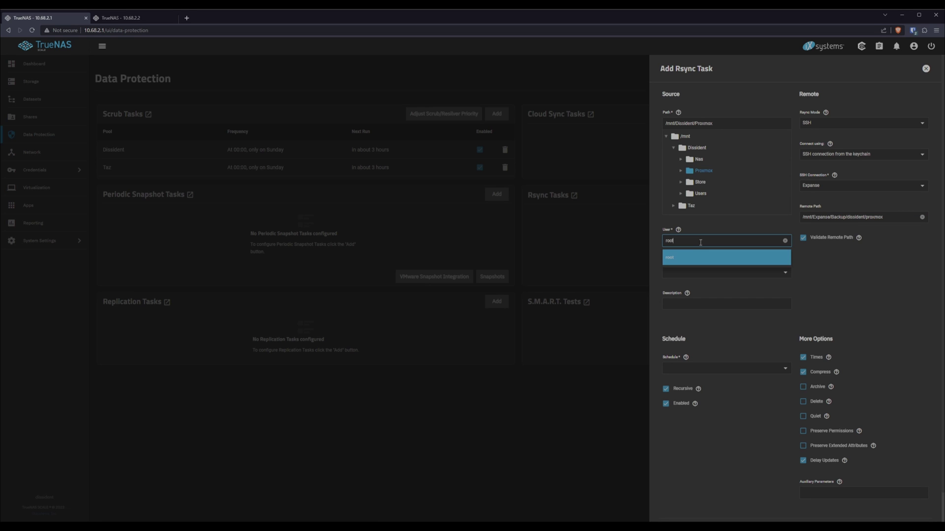
{"action": "left_click", "coordinate": [734, 257]}
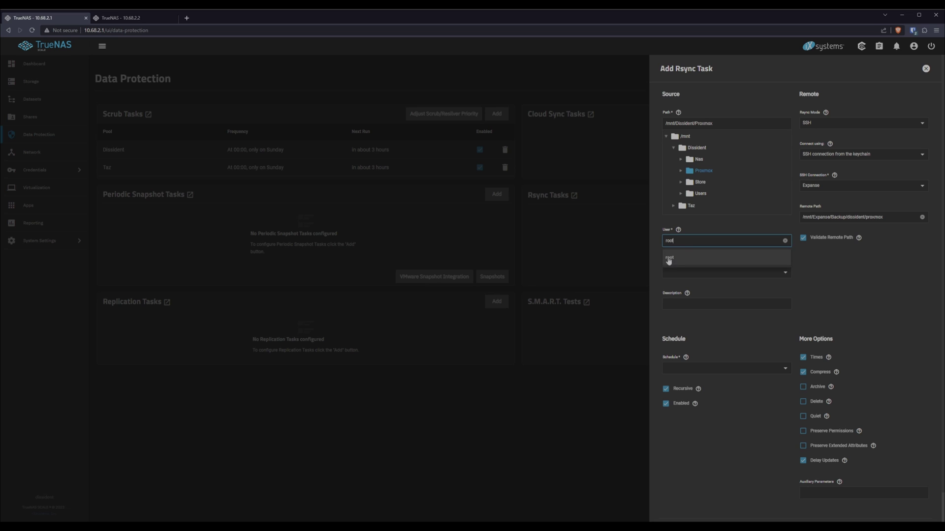
{"action": "left_click", "coordinate": [724, 273]}
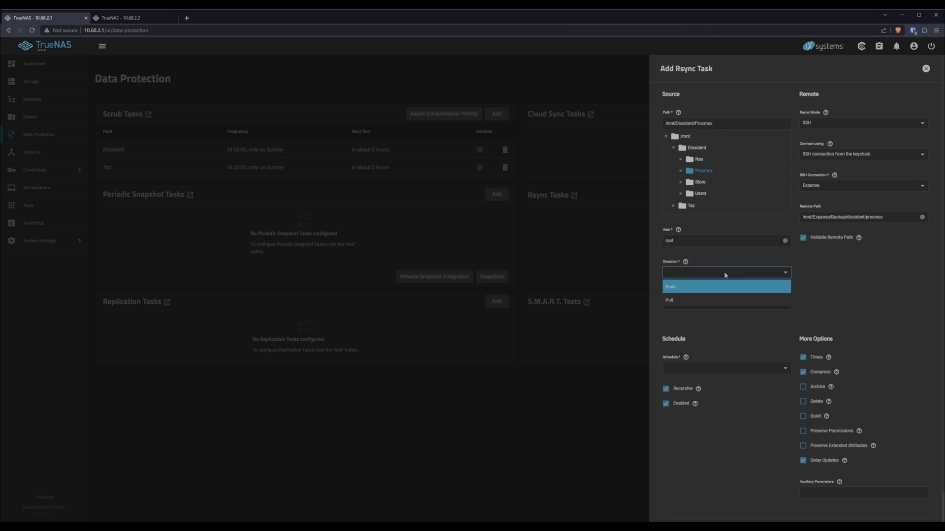
{"action": "left_click", "coordinate": [671, 284]}
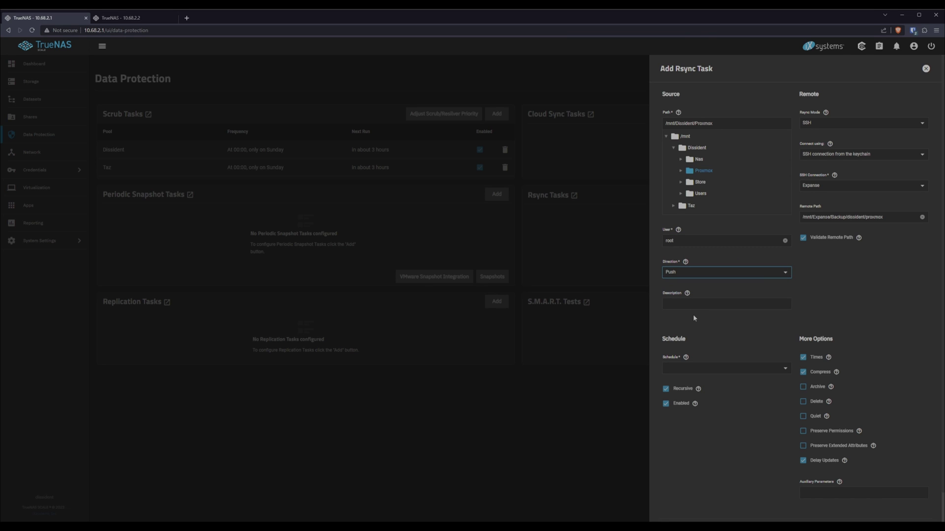
- Give the task description 'Proxmox Backup' and a Weekly schedule (Sundays at 00:00)
{"action": "left_click", "coordinate": [687, 305]}
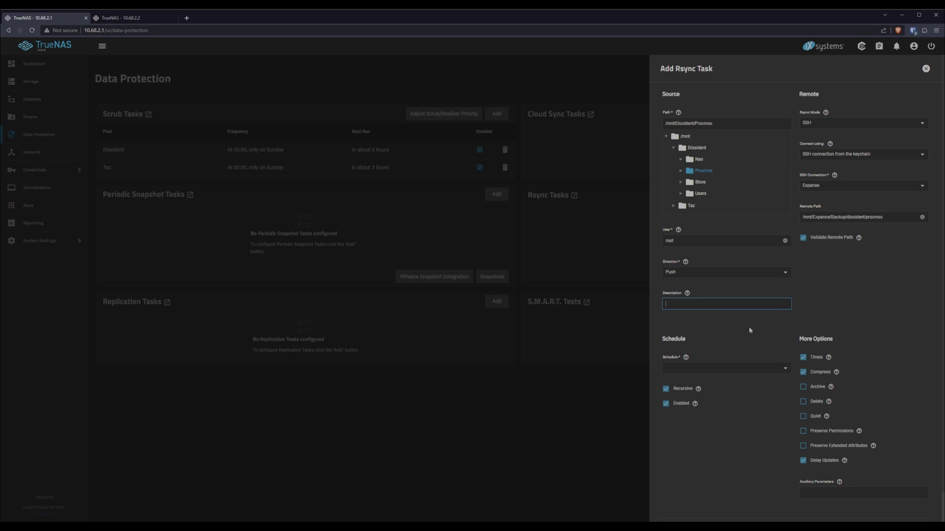
{"action": "type", "text": "Pxo"}
{"action": "type", "text": "roxmox Backu"}
{"action": "type", "text": "p"}
{"action": "left_click", "coordinate": [776, 369]}
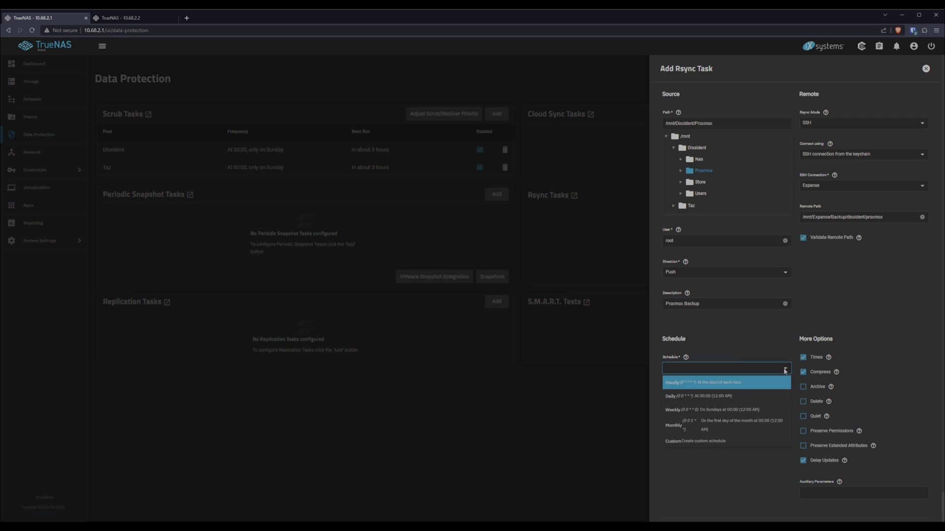
{"action": "left_click", "coordinate": [684, 413]}
{"action": "scroll", "coordinate": [709, 422], "scroll_direction": "down", "scroll_amount": 1}
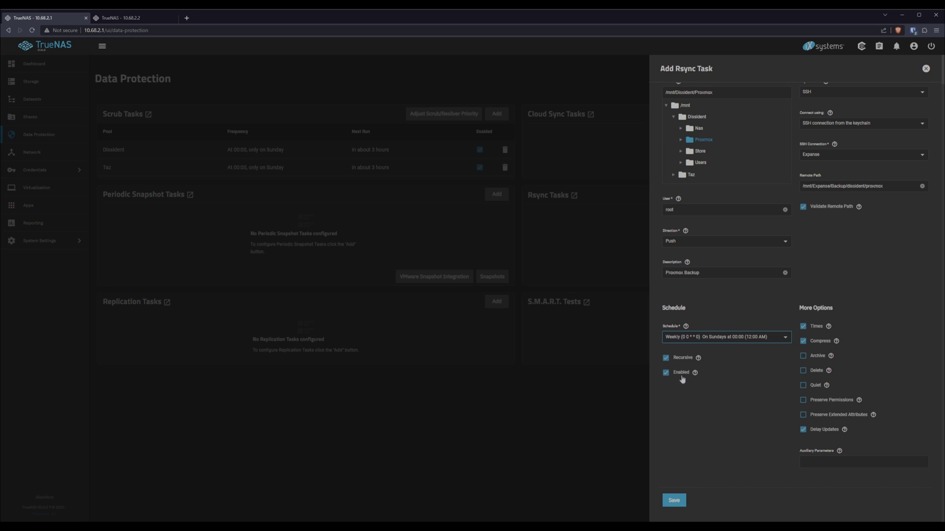
- Save the task, run it now, and open the FAILED run's log showing the missing remote directory
{"action": "left_click", "coordinate": [673, 501]}
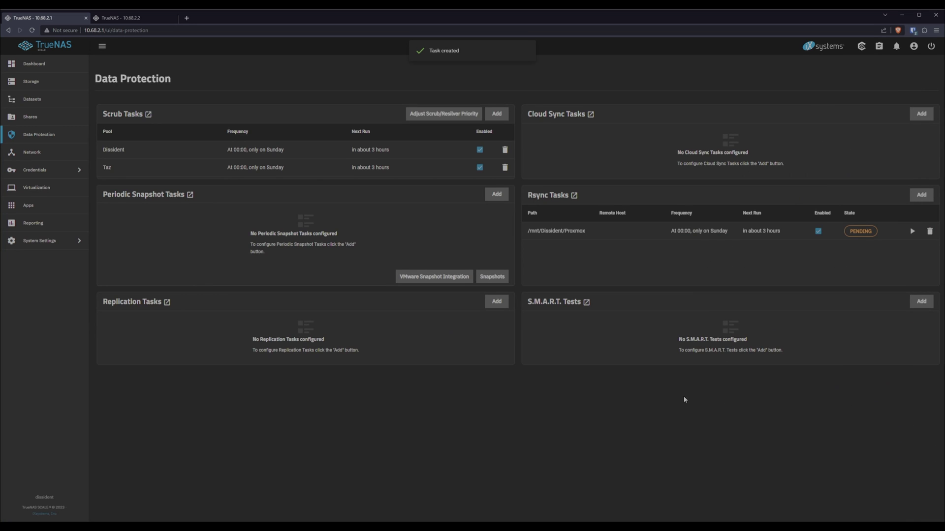
{"action": "left_click", "coordinate": [912, 231]}
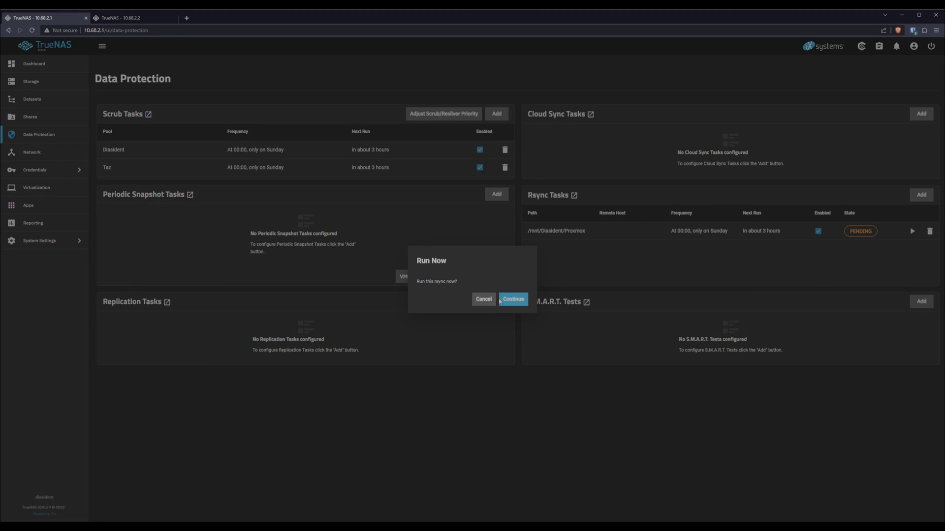
{"action": "left_click", "coordinate": [512, 300]}
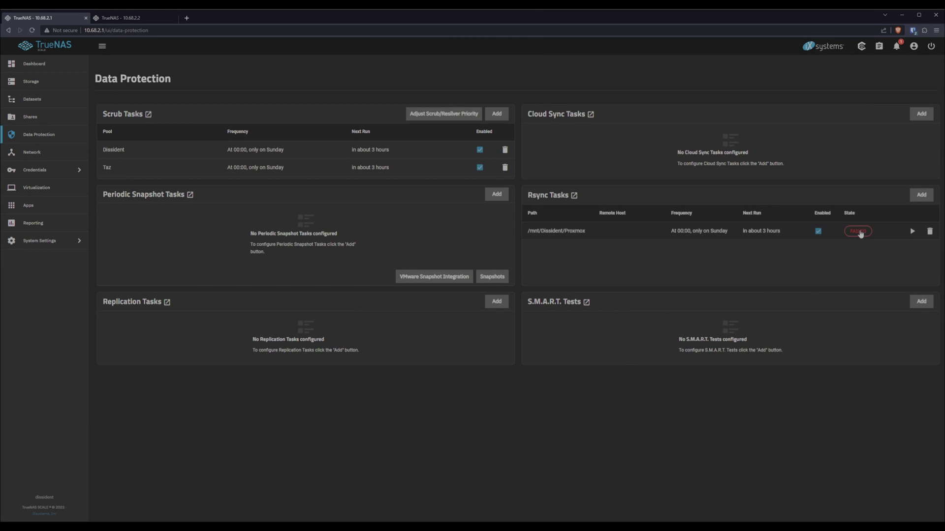
{"action": "left_click", "coordinate": [859, 232]}
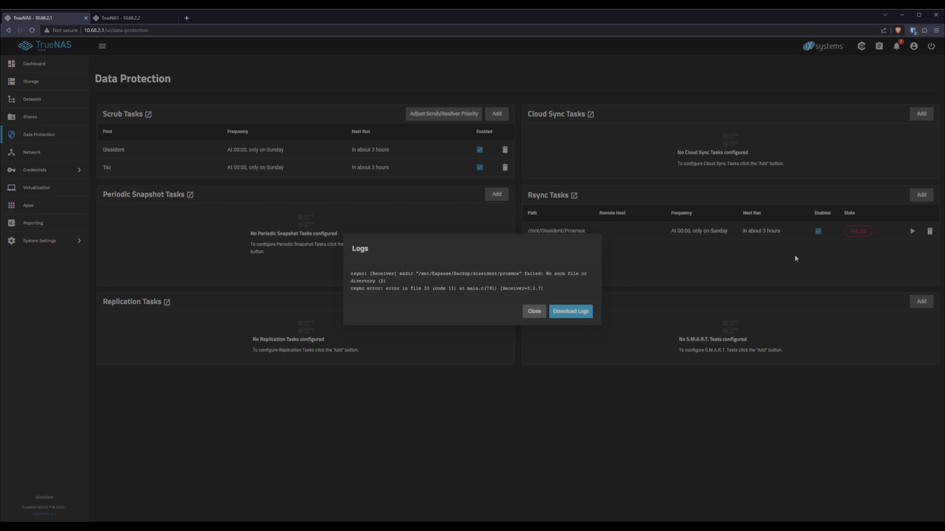
- In the 10.68.2.2 shell, create the dissident/proxmox folders under /mnt/Expanse/Backup with sudo mkdir
{"action": "left_click", "coordinate": [142, 18]}
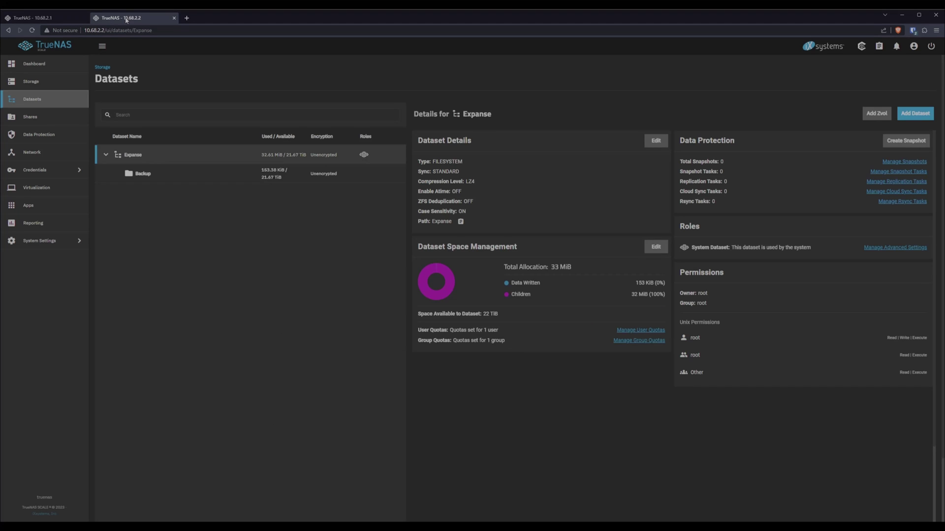
{"action": "left_click", "coordinate": [35, 243]}
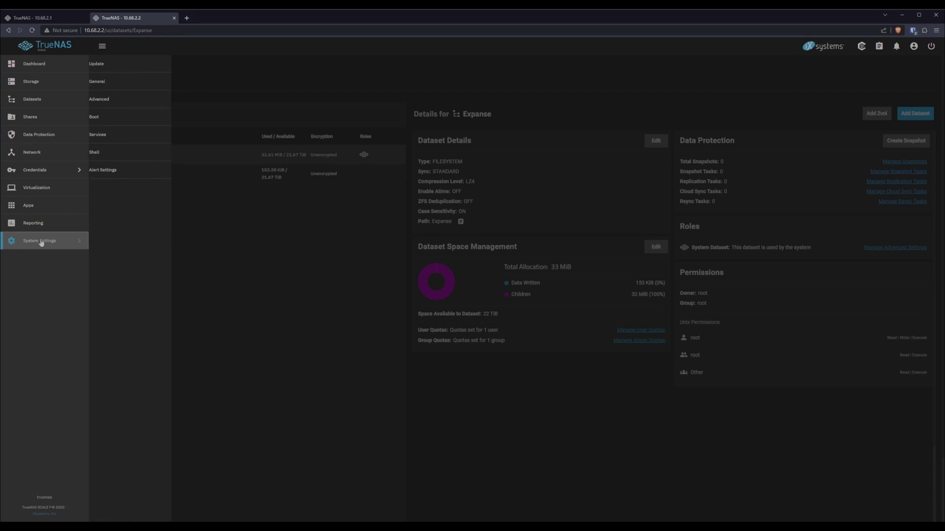
{"action": "left_click", "coordinate": [100, 152]}
{"action": "type", "text": "cd /mnt/Expanse/Backup/"}
{"action": "key", "text": "Return"}
{"action": "type", "text": "ls"}
{"action": "key", "text": "Return"}
{"action": "type", "text": "sudo mkdir dissident"}
{"action": "key", "text": "Return"}
{"action": "key", "text": "Return"}
{"action": "type", "text": "ls cd dissident/"}
{"action": "key", "text": "Return"}
{"action": "type", "text": "sudo mkdir proxmox"}
{"action": "key", "text": "Return"}
- Close the failure log and rerun the rsync task so it shows RUNNING
{"action": "left_click", "coordinate": [37, 18]}
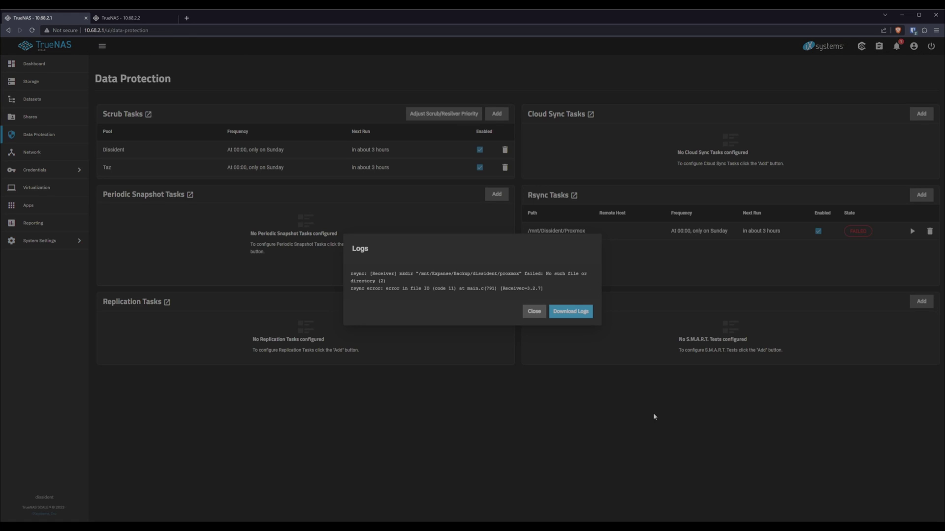
{"action": "left_click", "coordinate": [601, 329]}
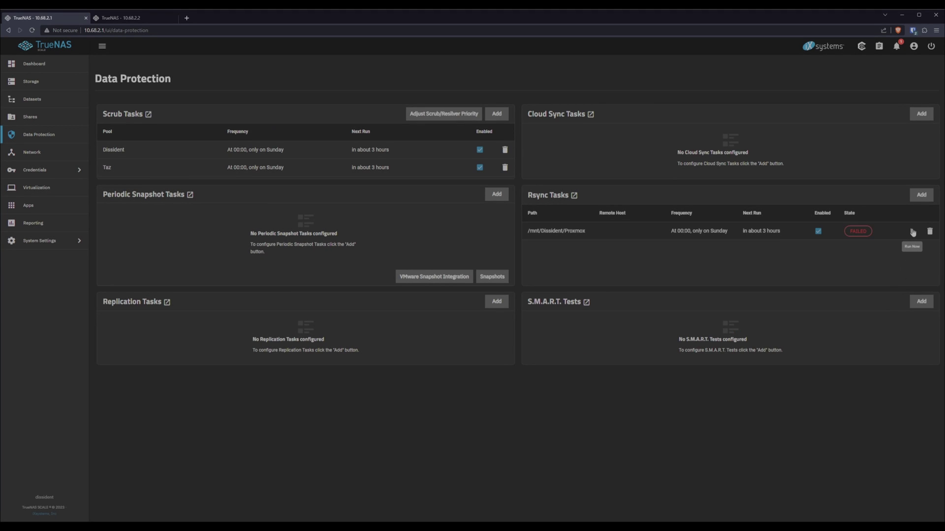
{"action": "left_click", "coordinate": [912, 232]}
{"action": "left_click", "coordinate": [514, 302]}
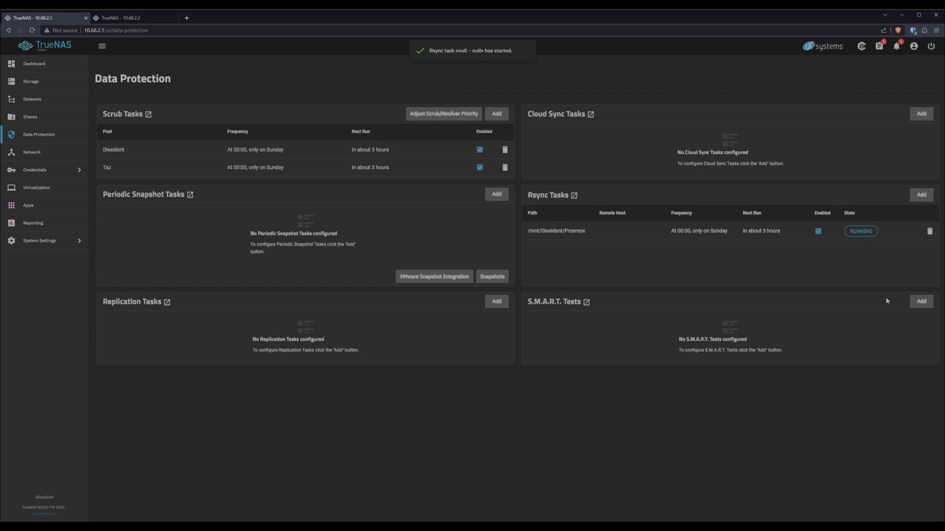